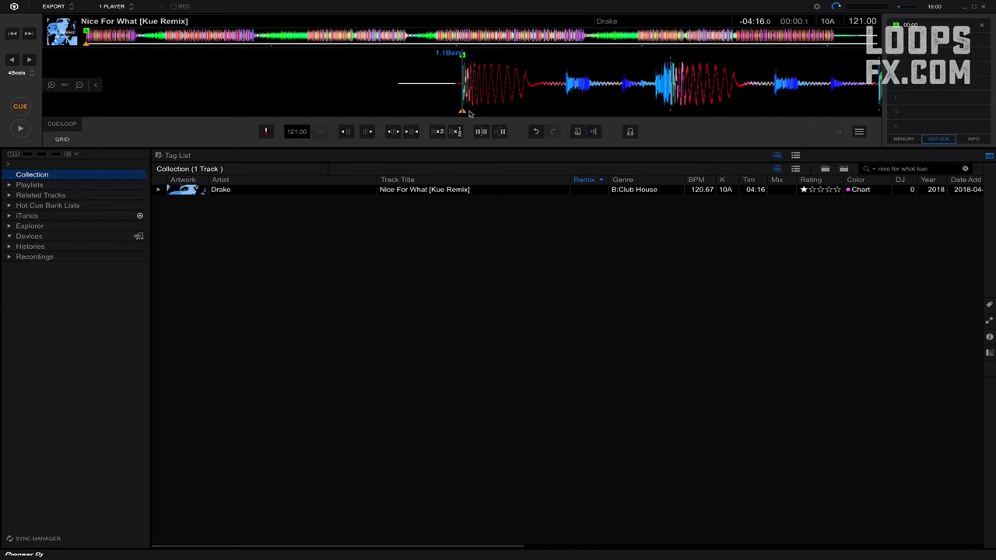
Play the track, sample the intro and the slower breakdown, and turn on the metronome.
key(space)
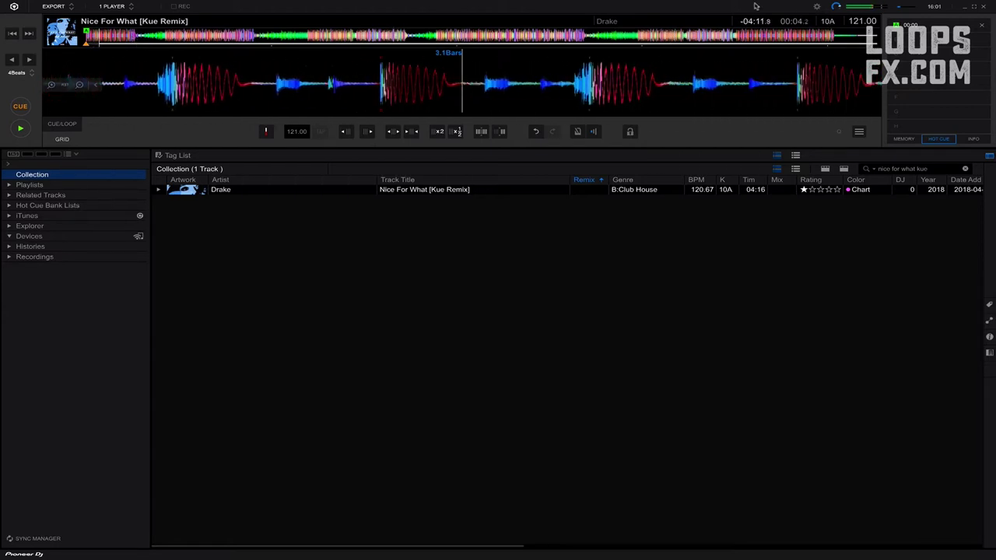
click(135, 38)
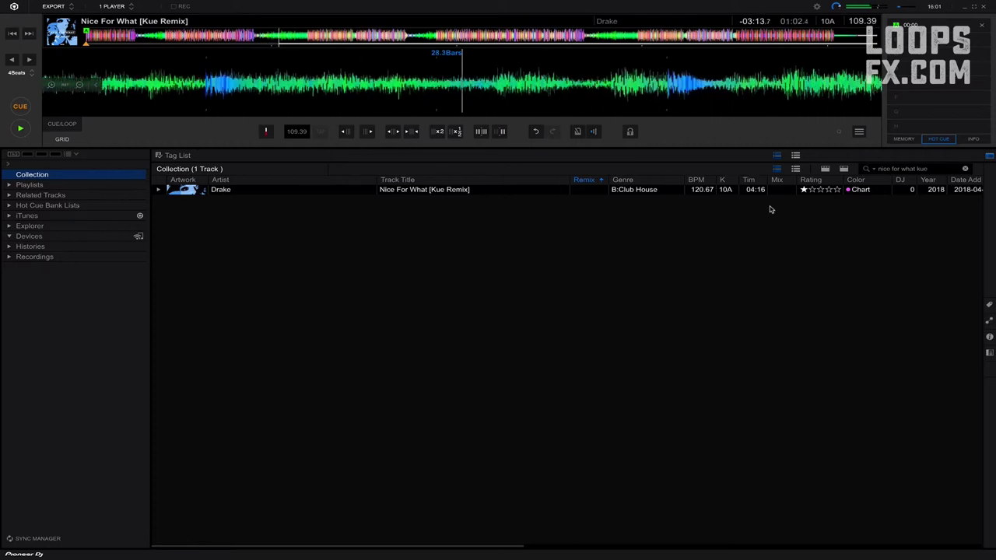
click(302, 38)
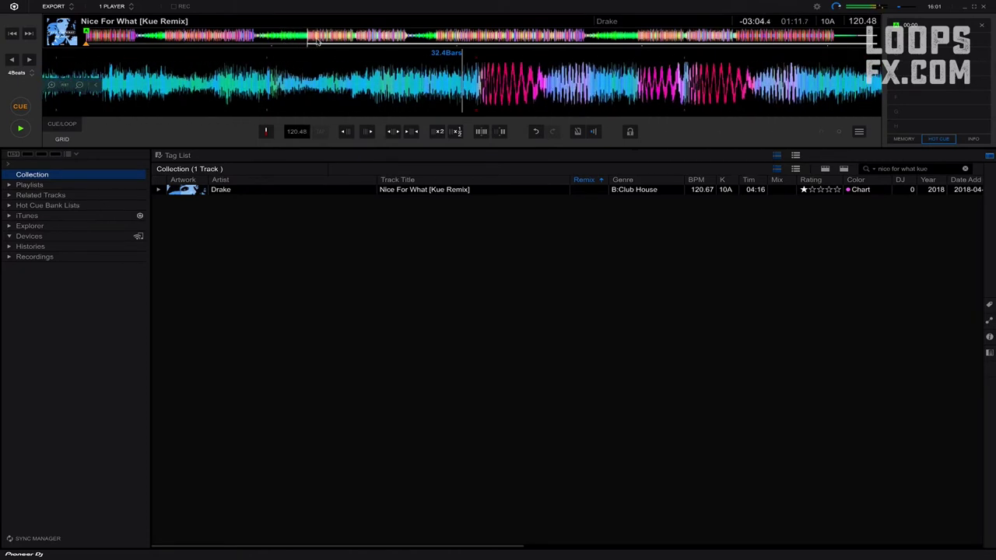
click(129, 40)
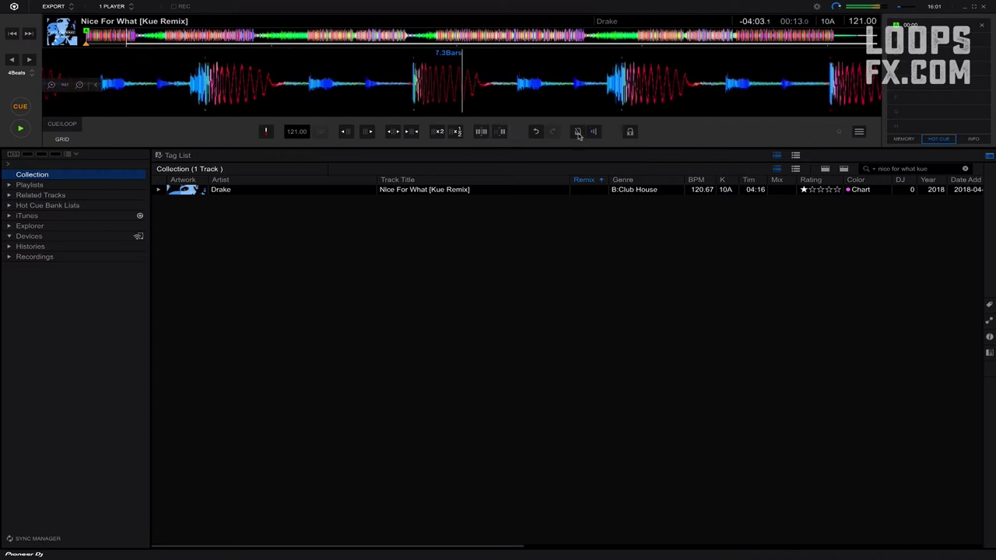
click(577, 132)
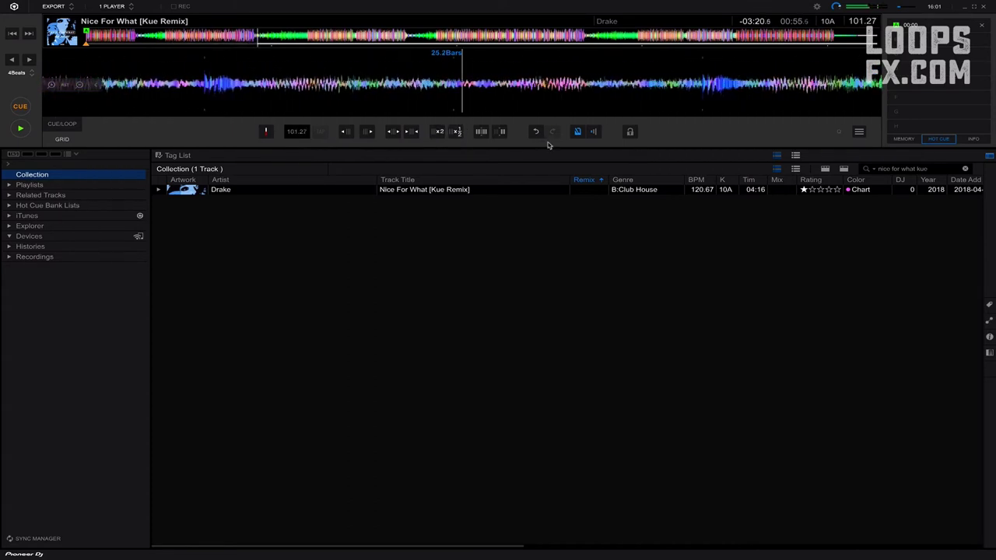
Check the grid in the first drop against the metronome, then expand the beat intervals to 121.02 BPM and align the playhead with the bar 39 downbeat.
click(282, 42)
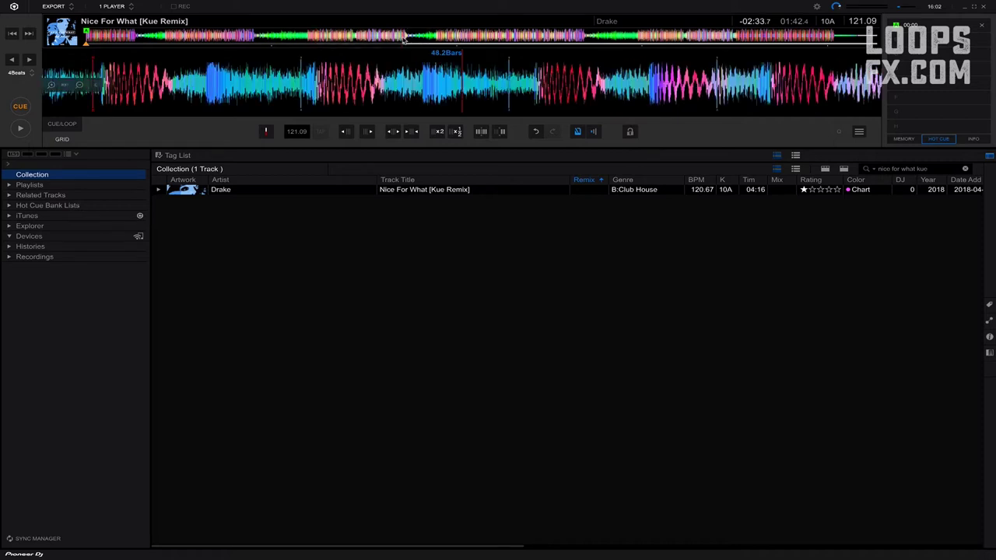
key(space)
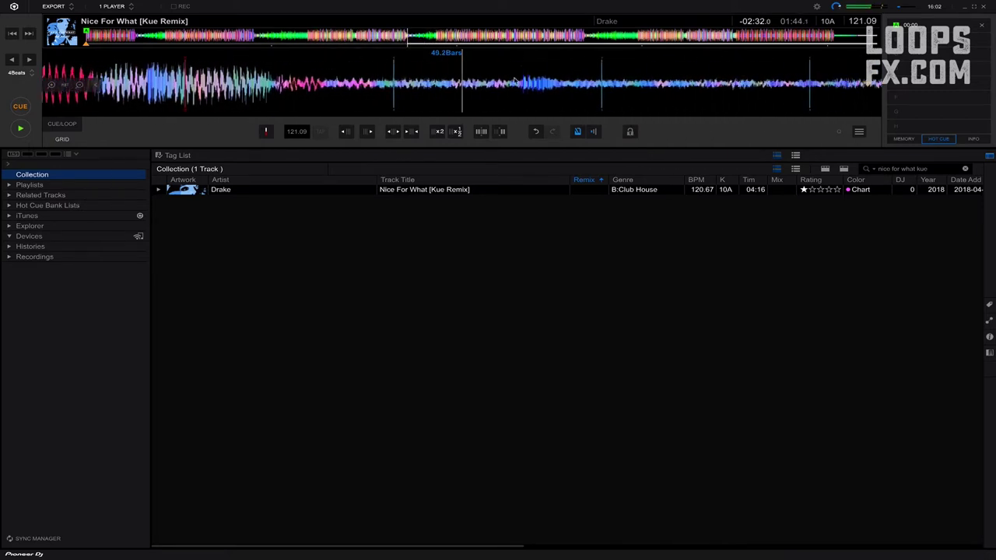
click(533, 35)
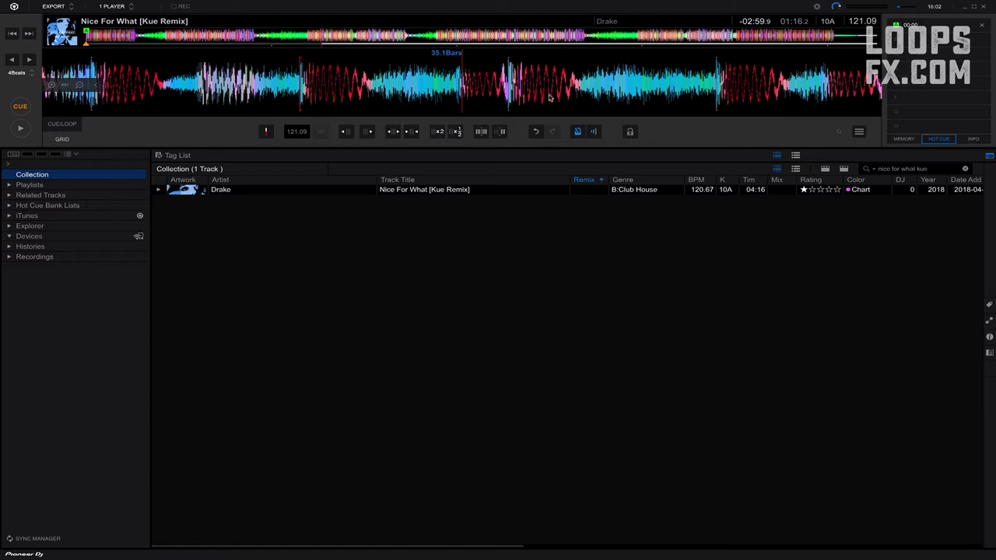
key(space)
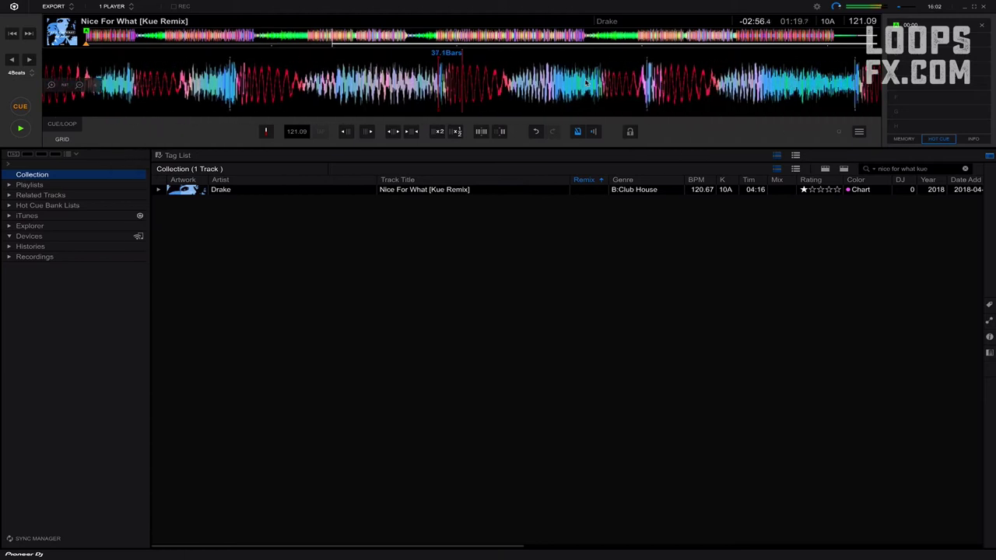
key(space)
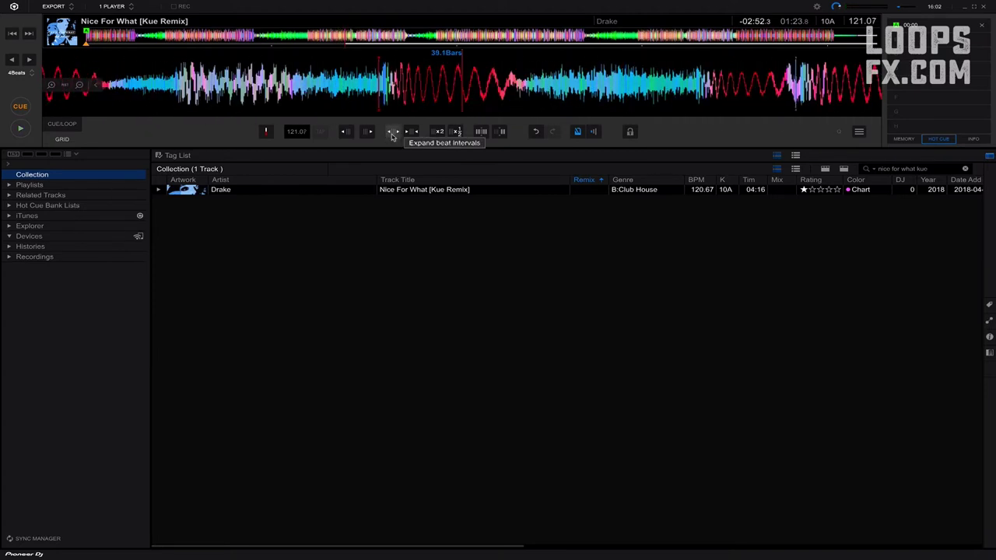
click(394, 133)
click(394, 133)
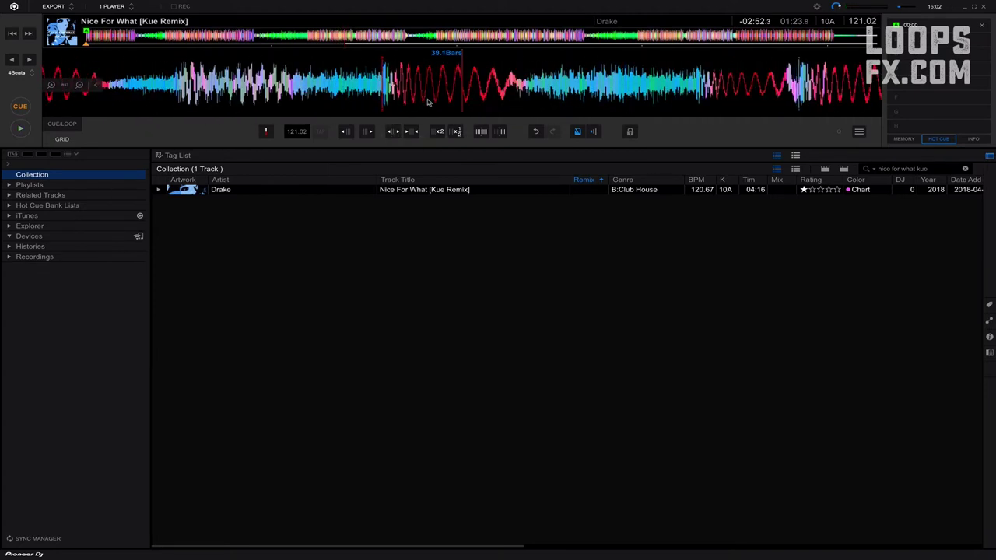
drag(433, 99, 509, 100)
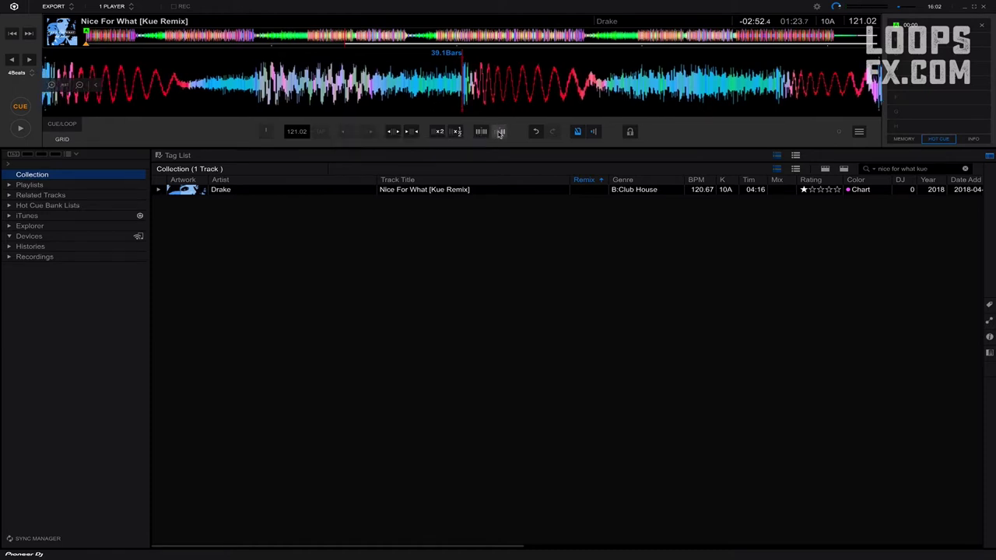
Locate the last downbeat before the second breakdown and expand the beat intervals to 121.00 BPM.
key(space)
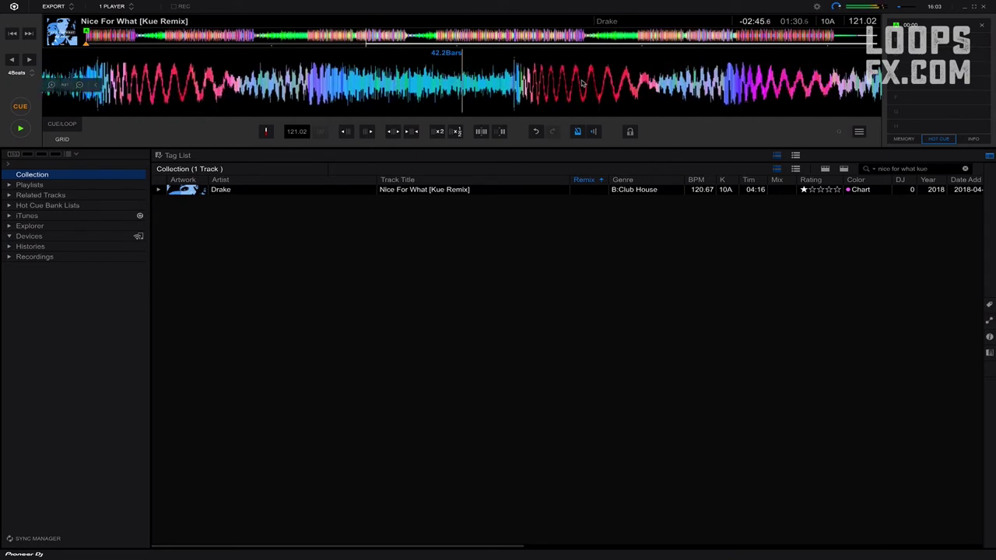
click(396, 36)
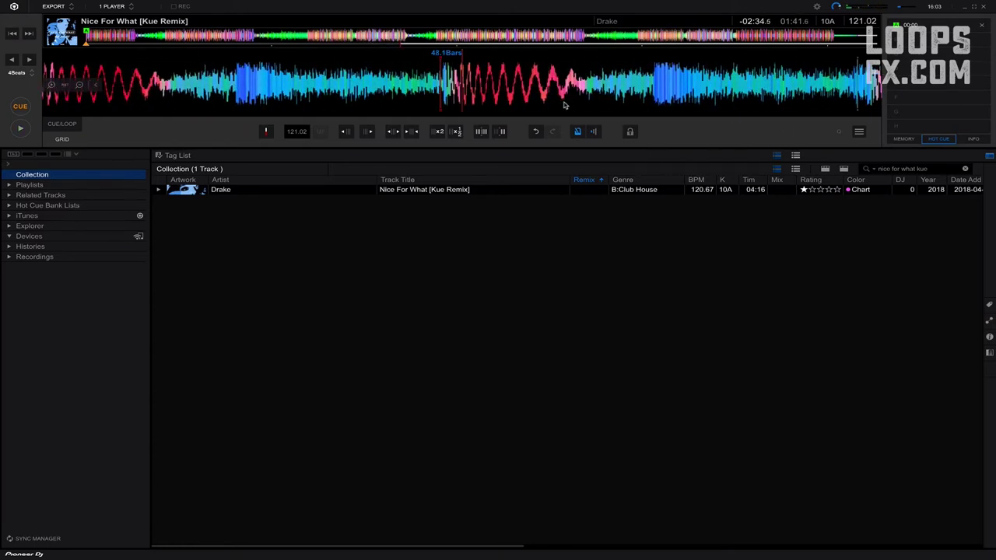
drag(543, 91, 568, 91)
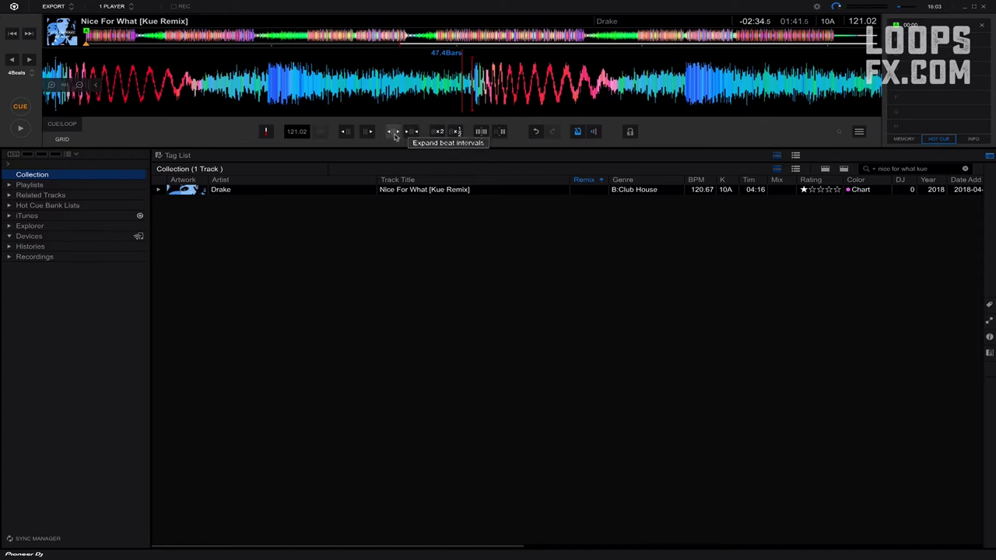
click(393, 132)
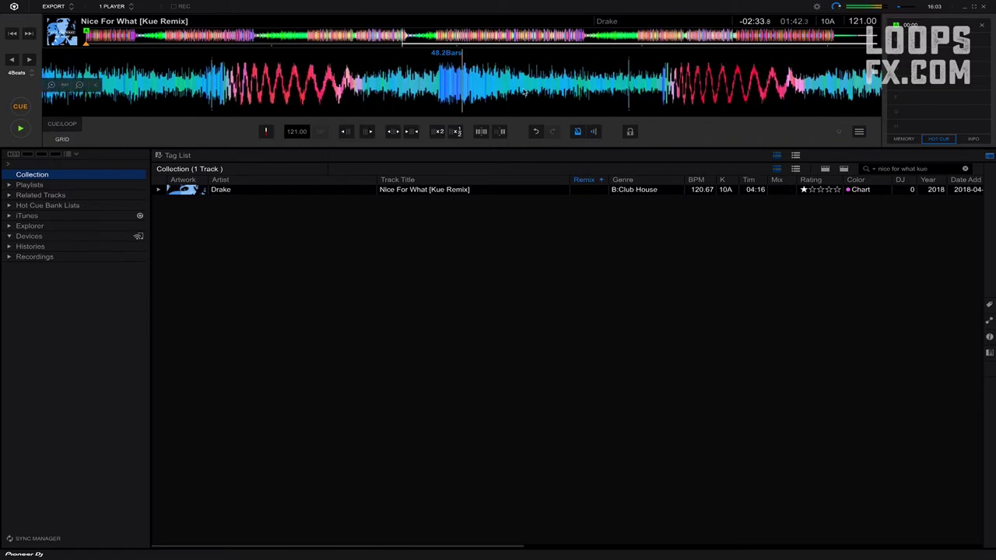
Place the playhead on the downbeat of bar 48, limit grid adjustment to the beats after it, and play through the transition.
drag(287, 86, 621, 120)
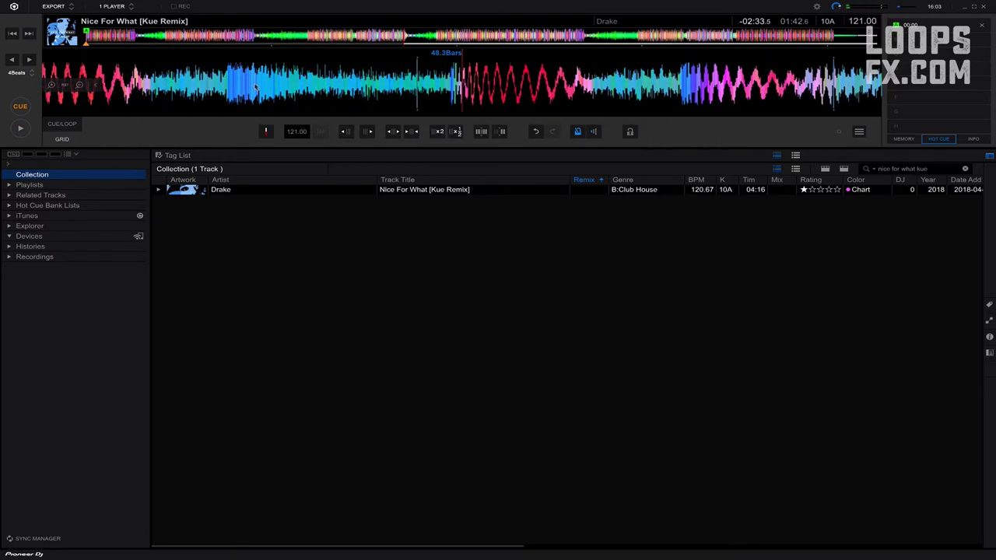
drag(250, 83, 791, 142)
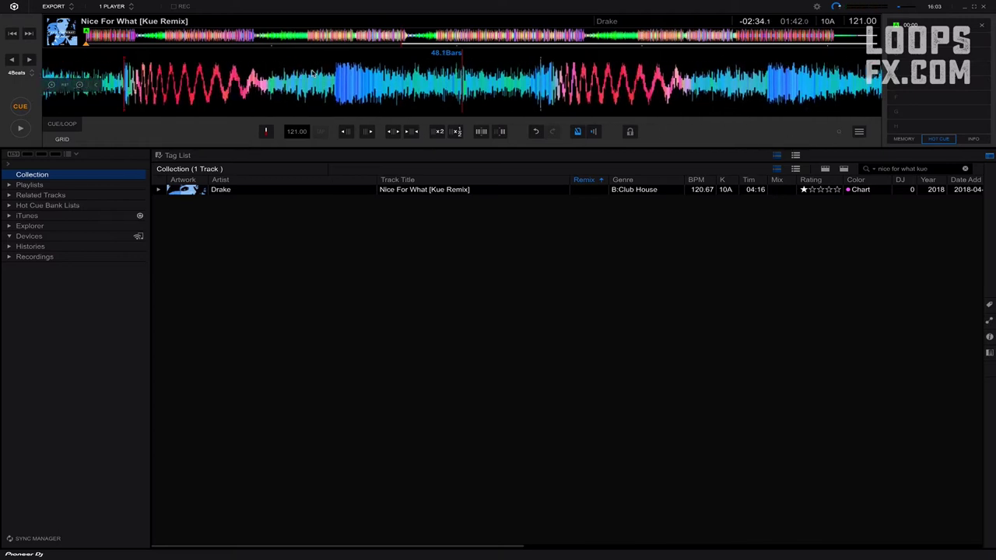
drag(286, 65, 464, 63)
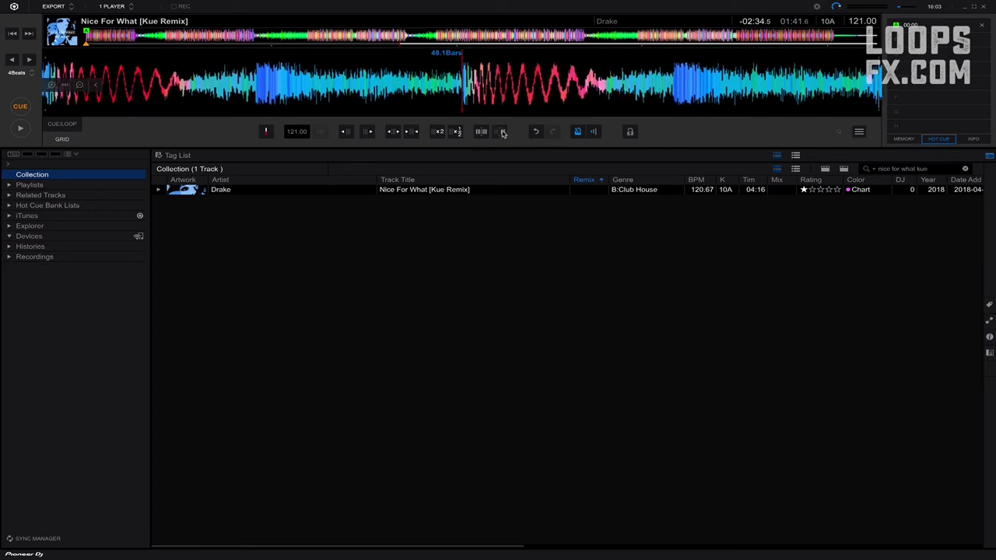
key(space)
key(space)
drag(517, 90, 561, 85)
key(space)
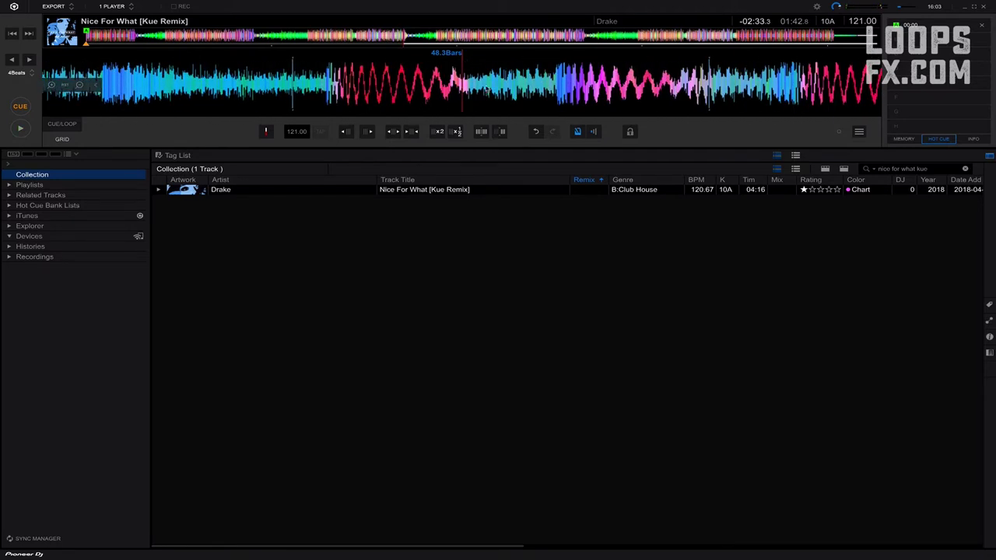
Expand the beat intervals to 116.17 BPM so the grid line meets the next kick in bar 48, and park the playhead there.
drag(414, 92, 589, 98)
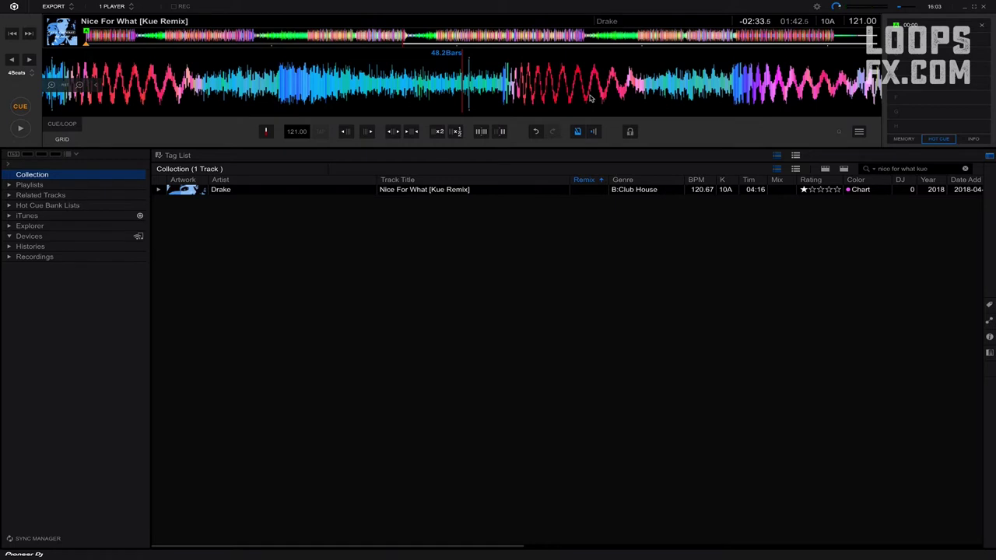
click(393, 132)
click(394, 133)
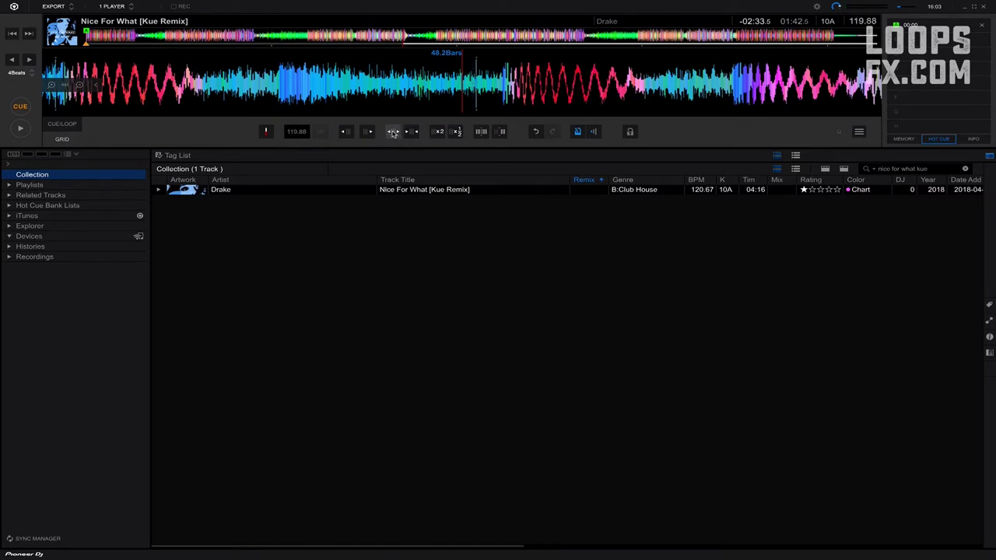
click(394, 133)
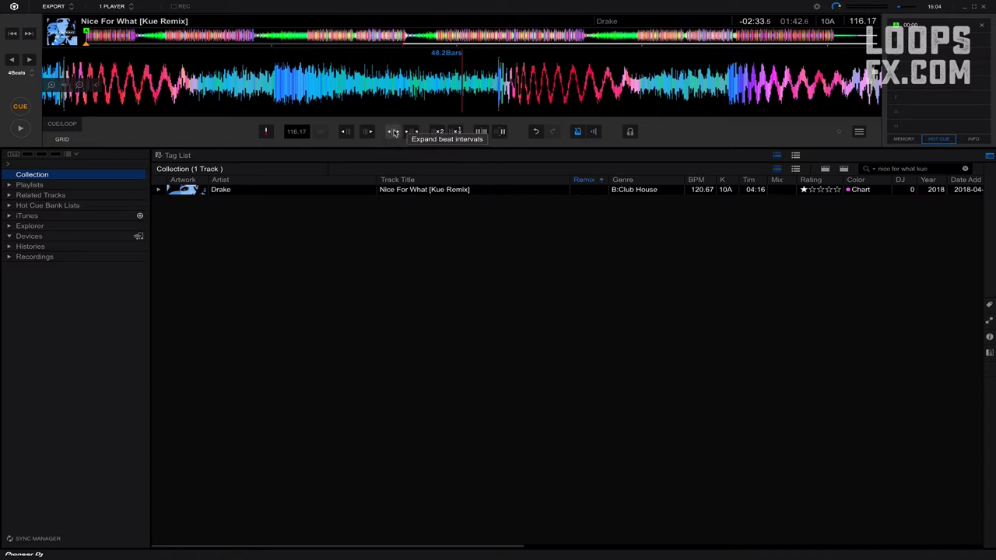
drag(547, 98, 512, 99)
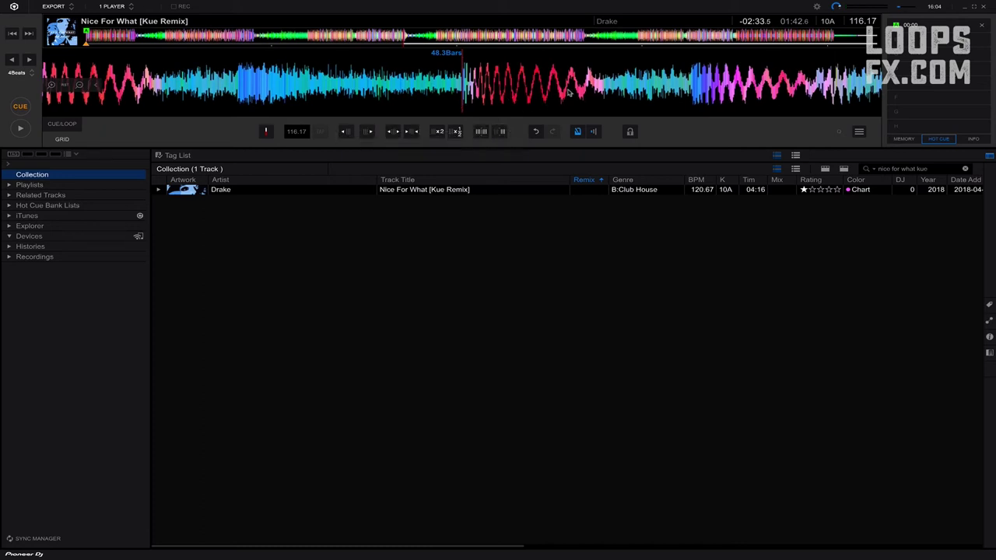
Expand the beat intervals to 104.90 BPM to match the beat where the breakdown begins, and limit further grid adjustment to after it.
key(space)
key(space)
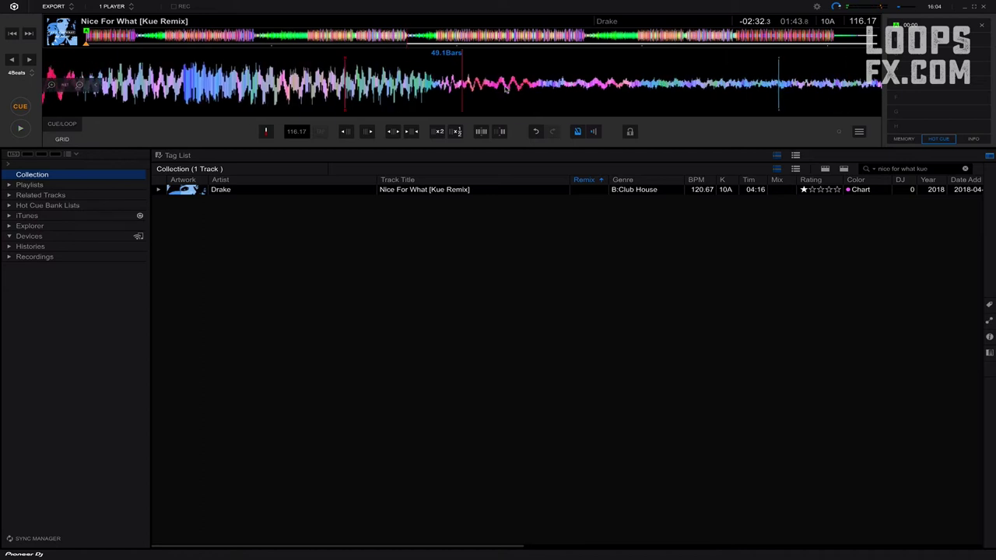
drag(510, 92, 527, 93)
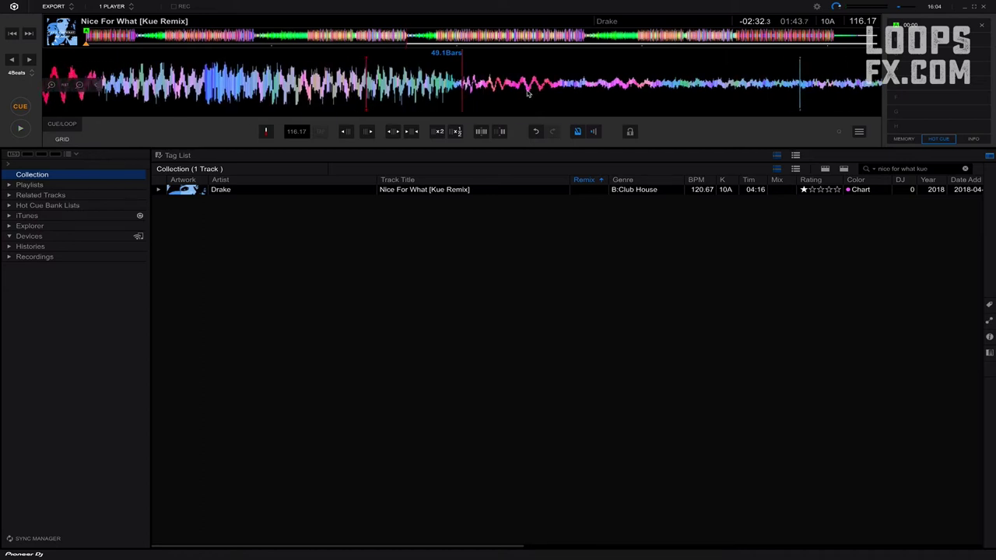
drag(527, 93, 493, 93)
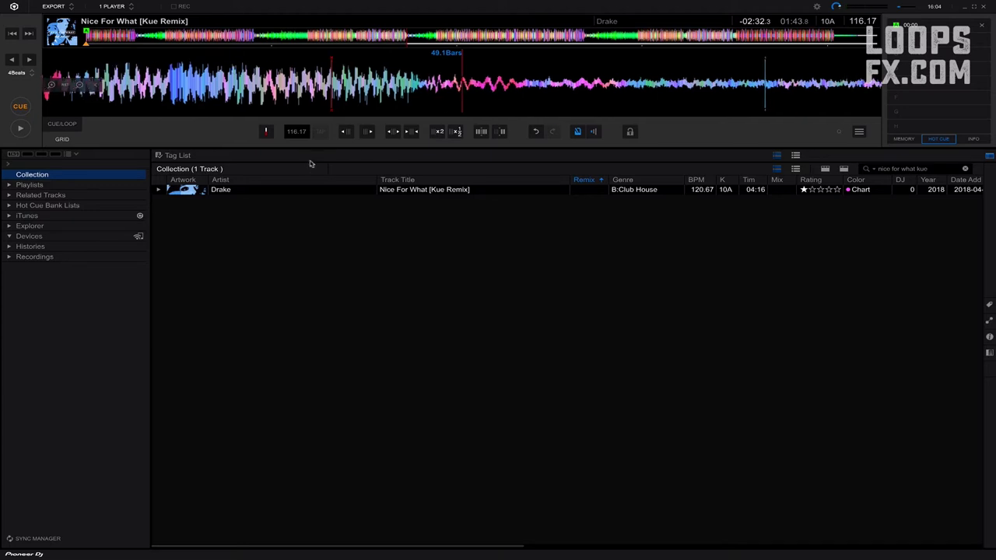
click(393, 132)
click(393, 132)
click(393, 133)
click(393, 133)
click(393, 132)
click(393, 133)
click(393, 132)
click(393, 132)
drag(501, 81, 529, 81)
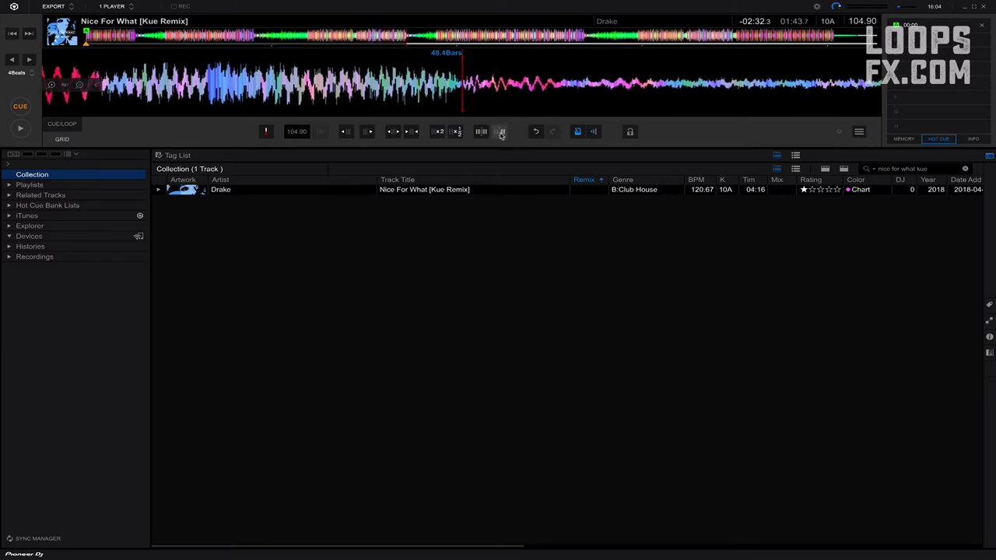
click(501, 132)
Expand the beat intervals to 101.69 BPM so the next grid line meets the blue hit in bar 49, and align the playhead there.
key(space)
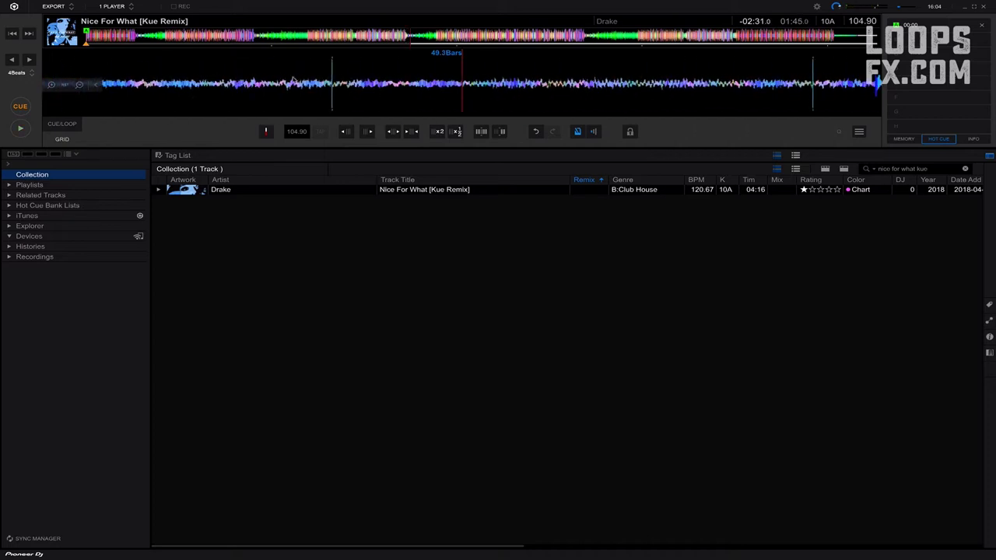
drag(309, 79, 864, 115)
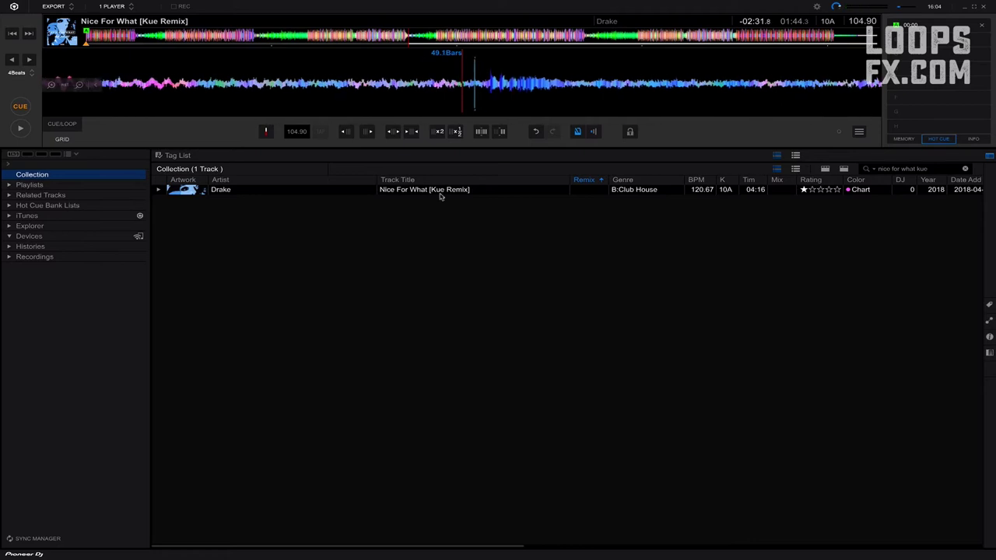
click(393, 132)
click(394, 132)
click(394, 132)
click(393, 132)
click(394, 132)
drag(538, 88, 511, 88)
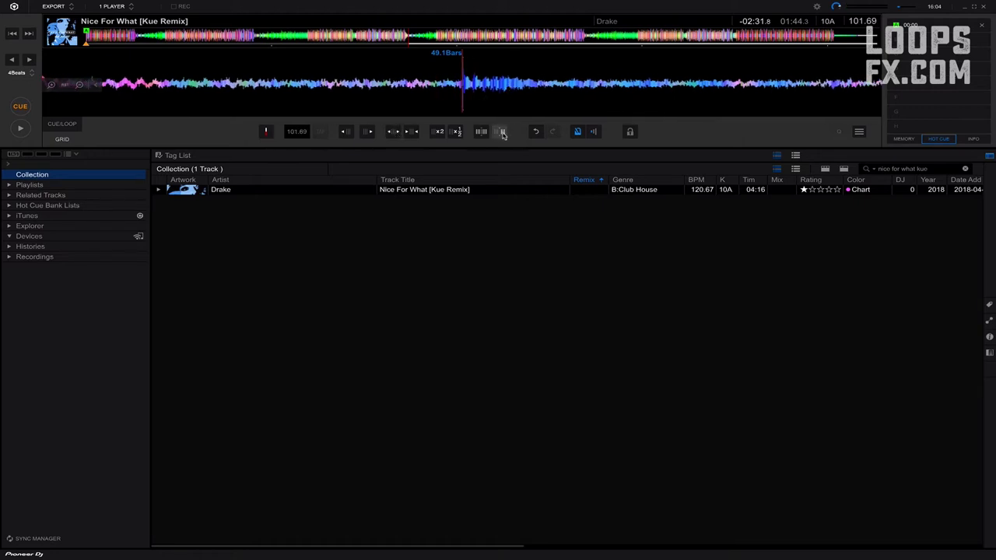
Fine-tune the beat intervals in the breakdown from bar 49 onward to 100.00 BPM, checking by ear against the metronome.
key(space)
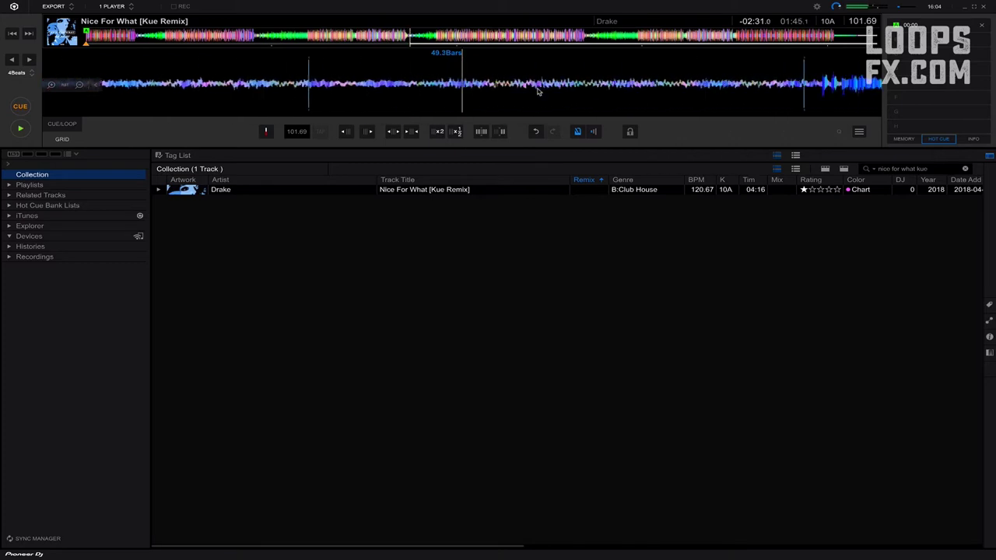
mouse_move(537, 92)
mouse_down()
mouse_move(583, 93)
mouse_move(555, 93)
mouse_up()
click(395, 131)
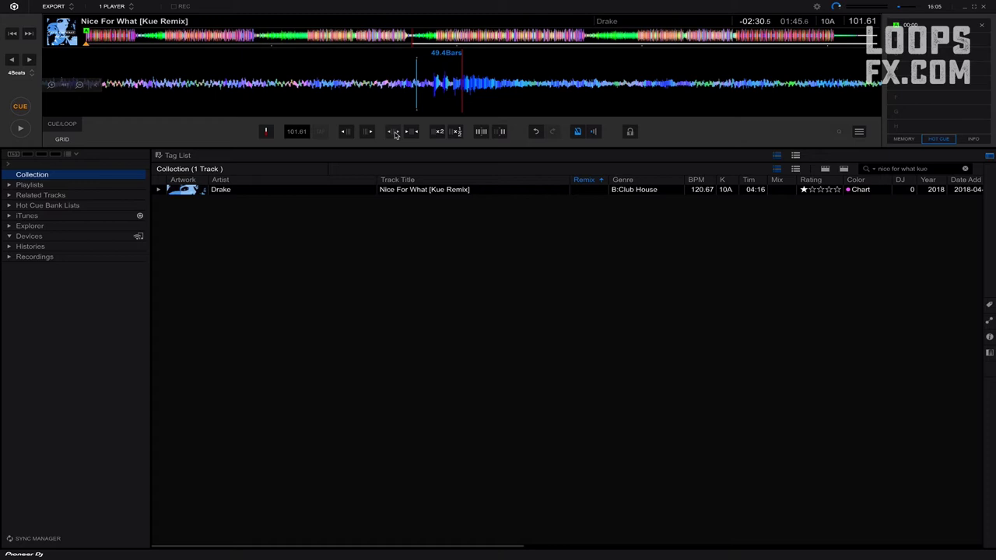
click(395, 132)
click(394, 131)
click(394, 132)
click(394, 131)
click(395, 132)
click(395, 131)
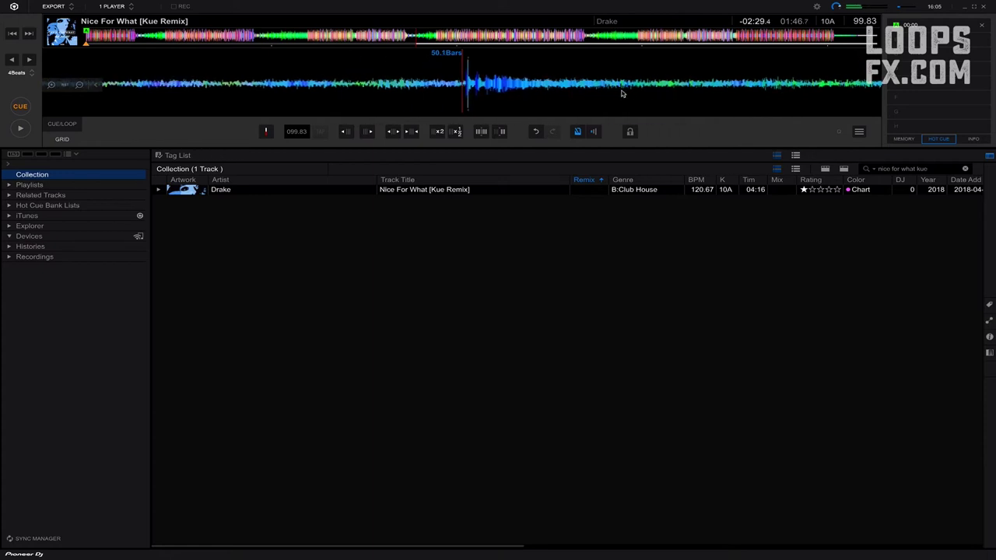
click(409, 132)
click(409, 133)
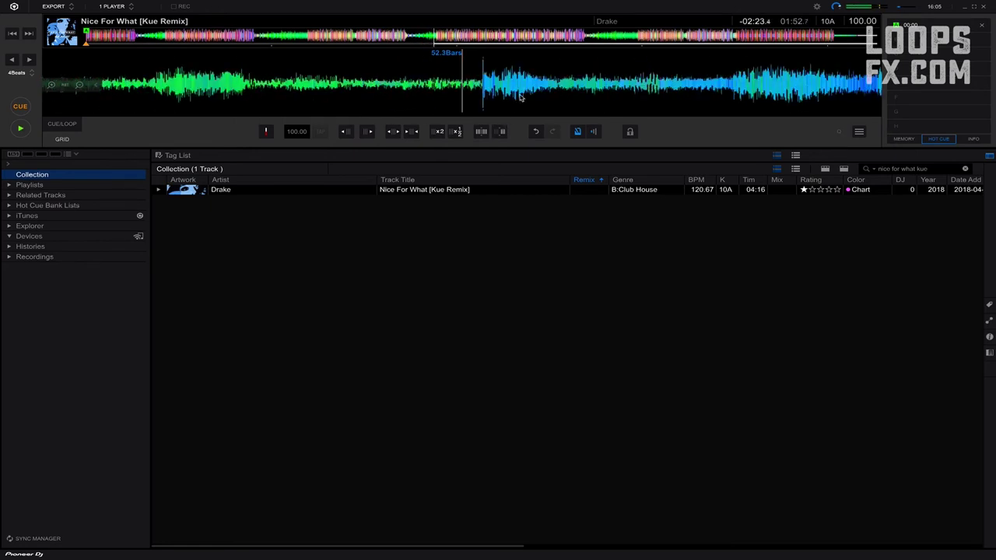
Check the 100.00 BPM grid by ear against the metronome at the bar 53 drop, around bar 64, and up to bar 73.
drag(639, 73, 642, 74)
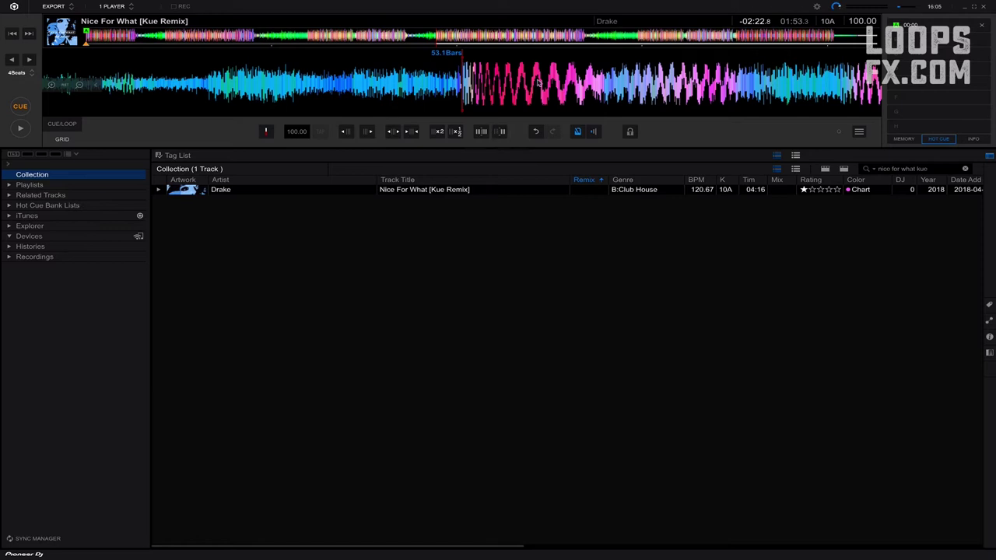
key(space)
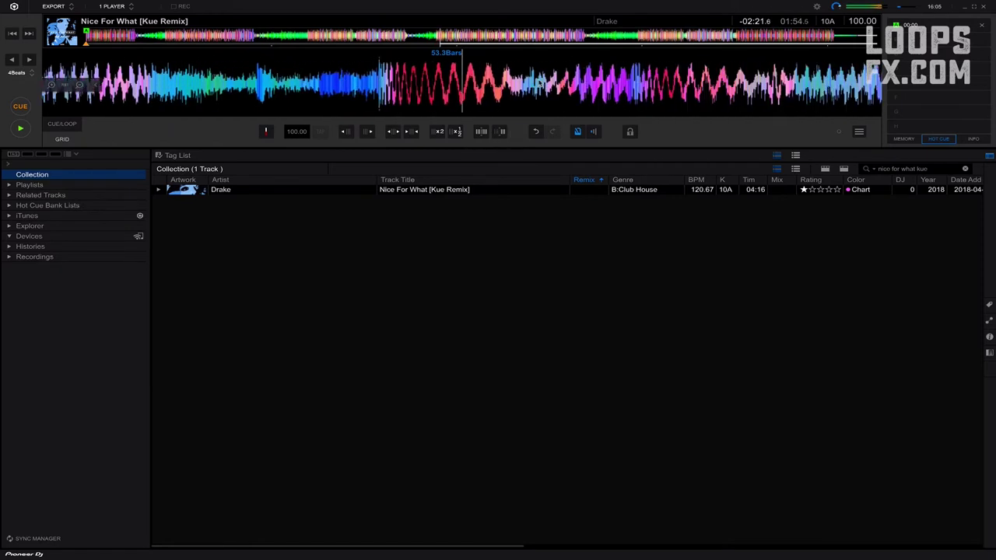
click(523, 37)
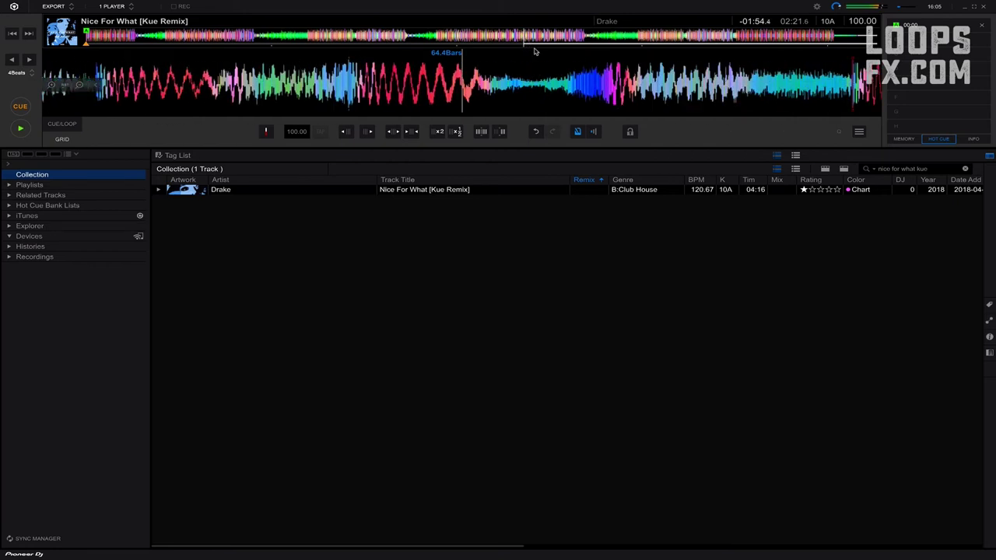
click(577, 37)
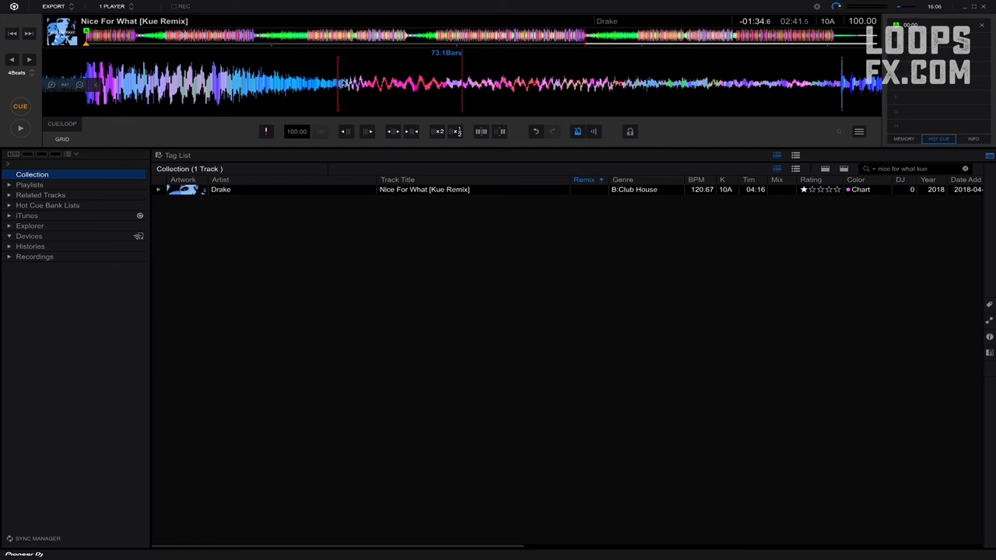
Limit grid adjustment to after the bar 73 transition start, set the beat intervals to 101.52 BPM, and align the playhead with the blue hit.
drag(361, 86, 578, 114)
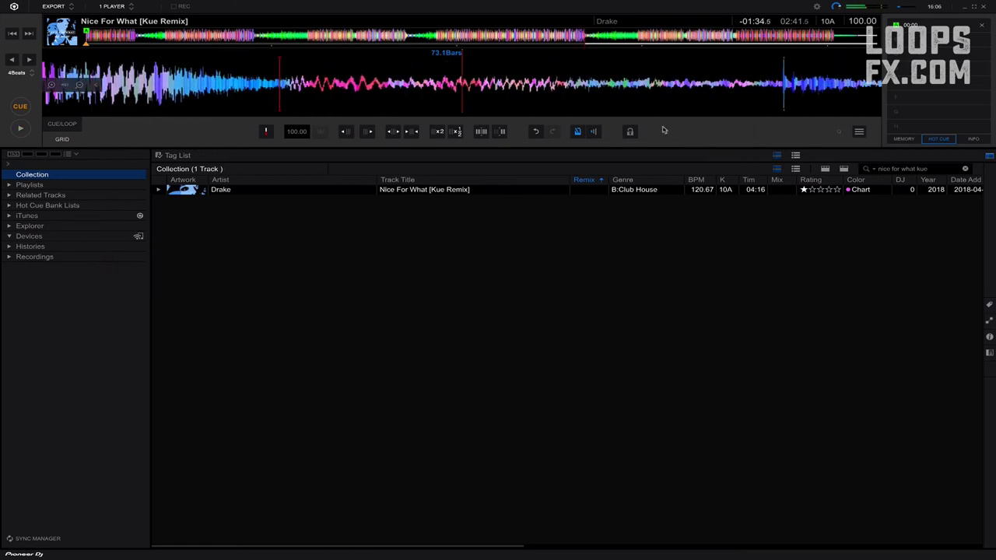
drag(473, 91, 593, 81)
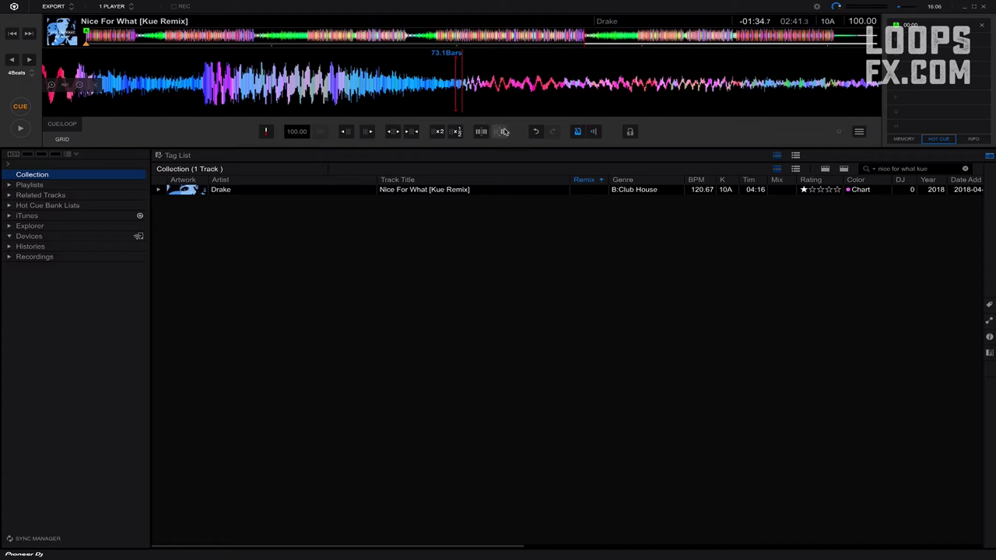
key(space)
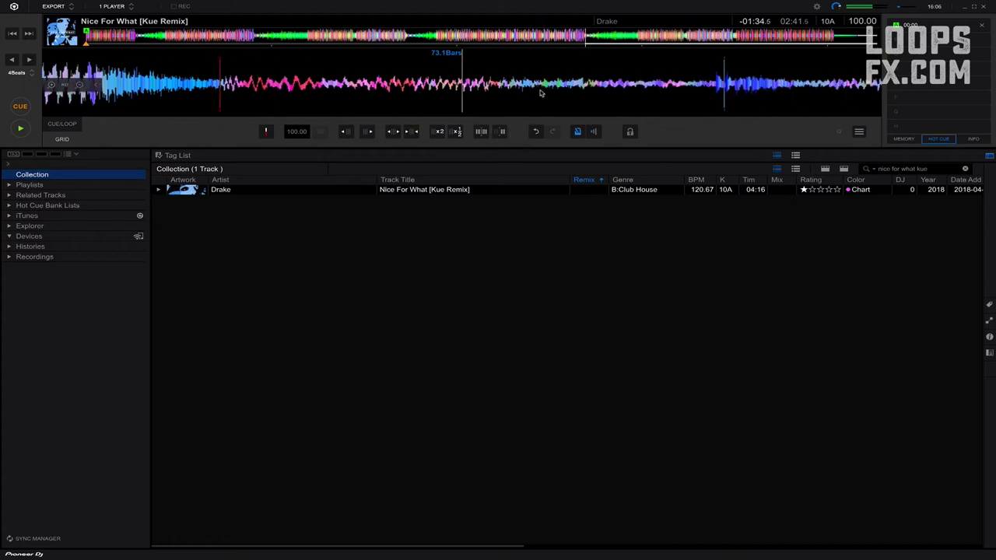
drag(406, 100, 578, 96)
click(395, 133)
click(416, 131)
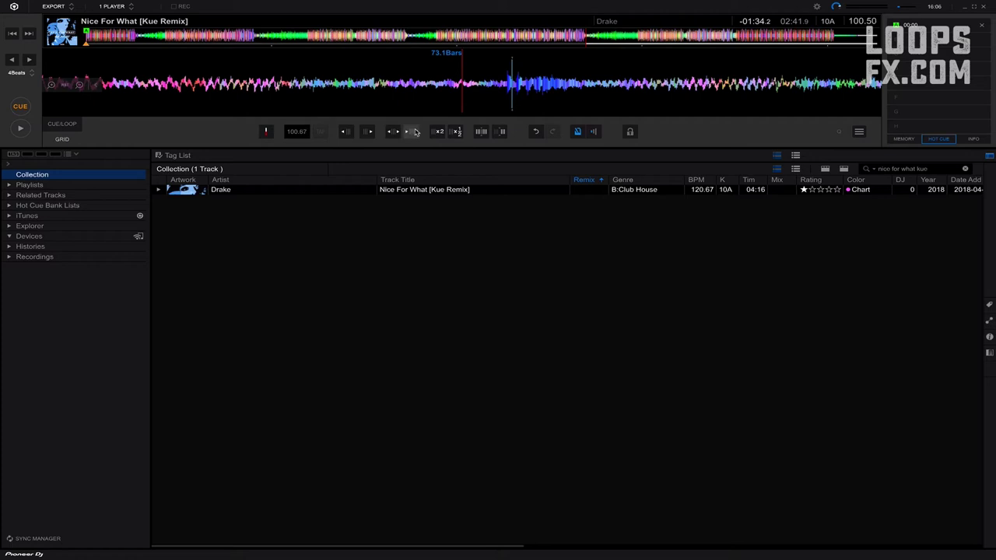
click(416, 132)
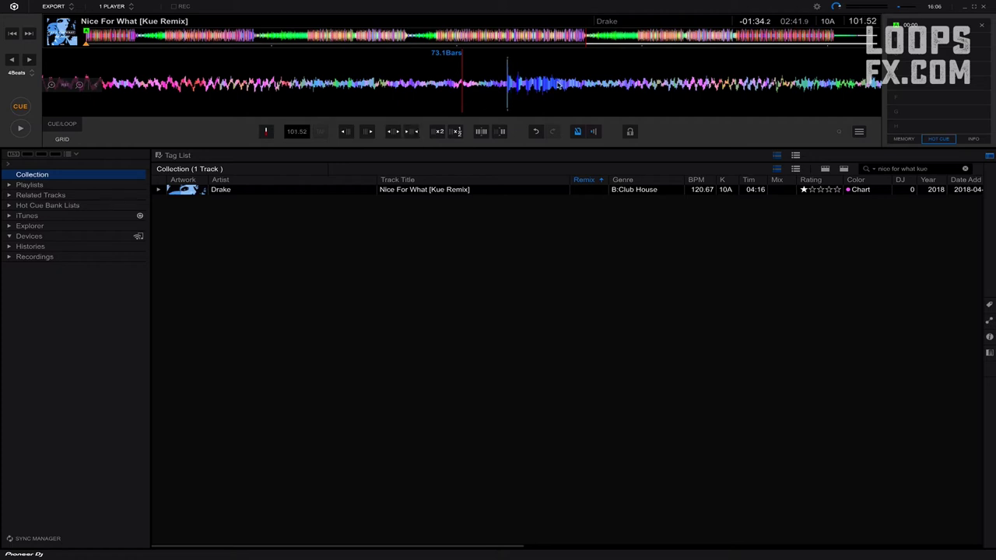
drag(559, 84, 513, 90)
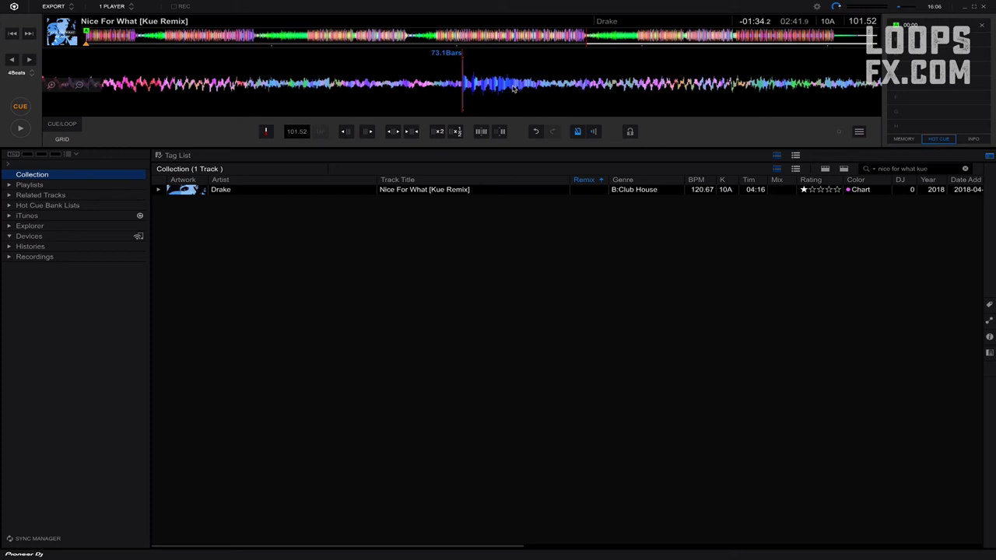
Expand the beat intervals to 101.18 BPM so the grid line meets the next hit in bar 73, and align the playhead there.
key(space)
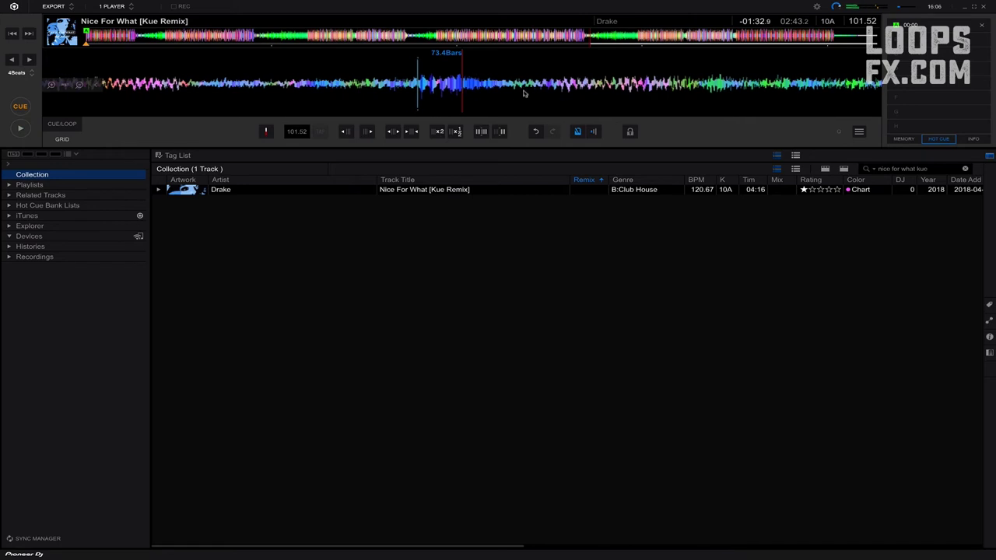
drag(555, 95, 584, 98)
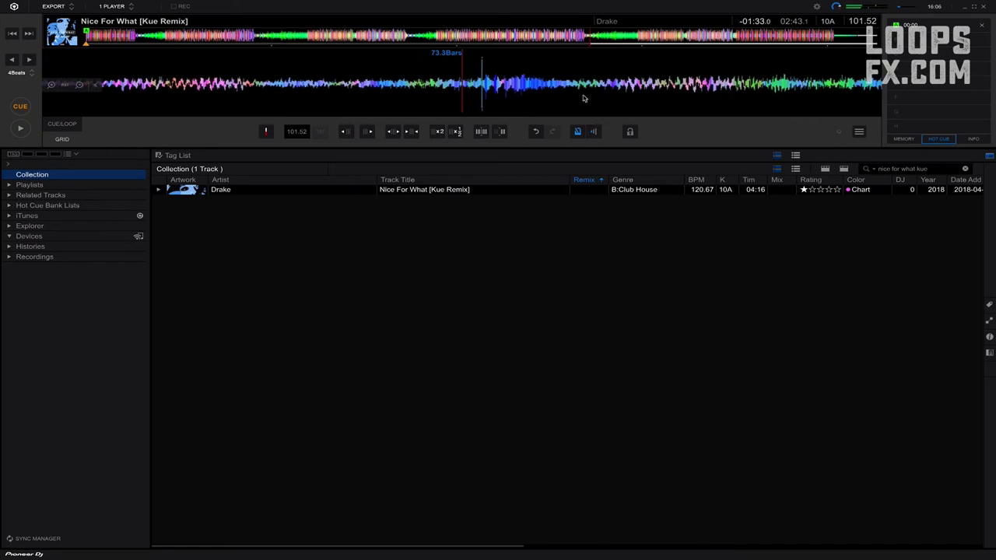
click(394, 133)
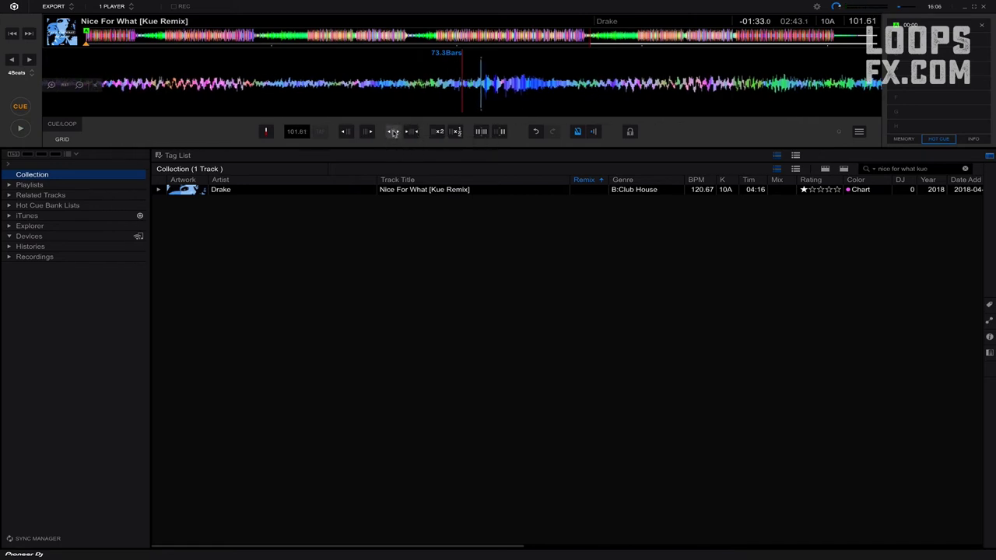
click(394, 133)
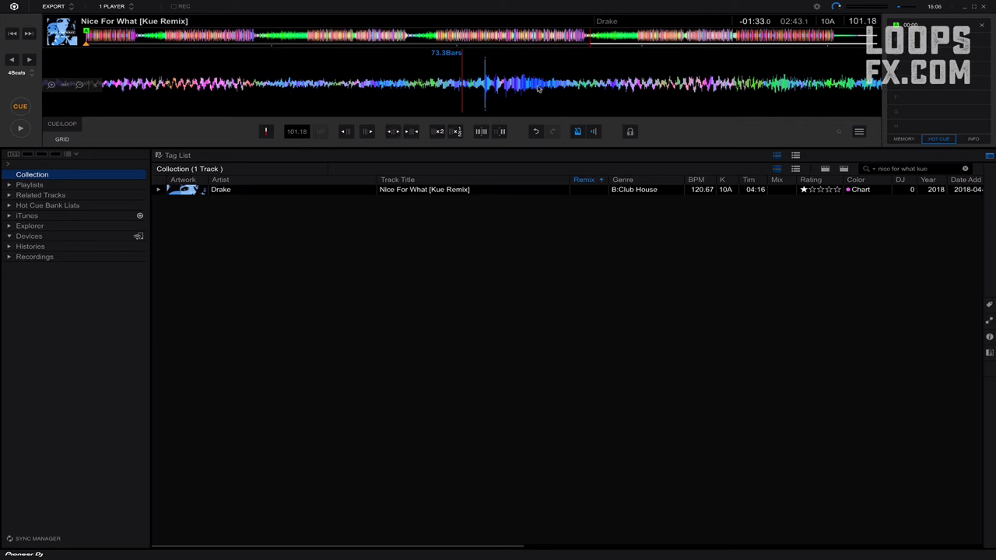
drag(540, 88, 513, 91)
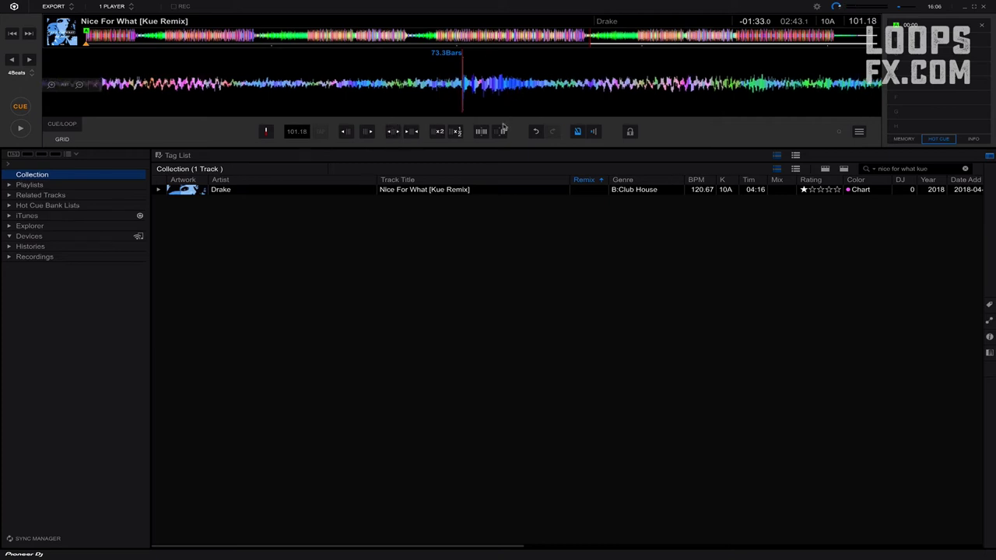
Shrink the beat intervals to 102.48 BPM so the next grid line meets the blue hit in bar 74.
key(space)
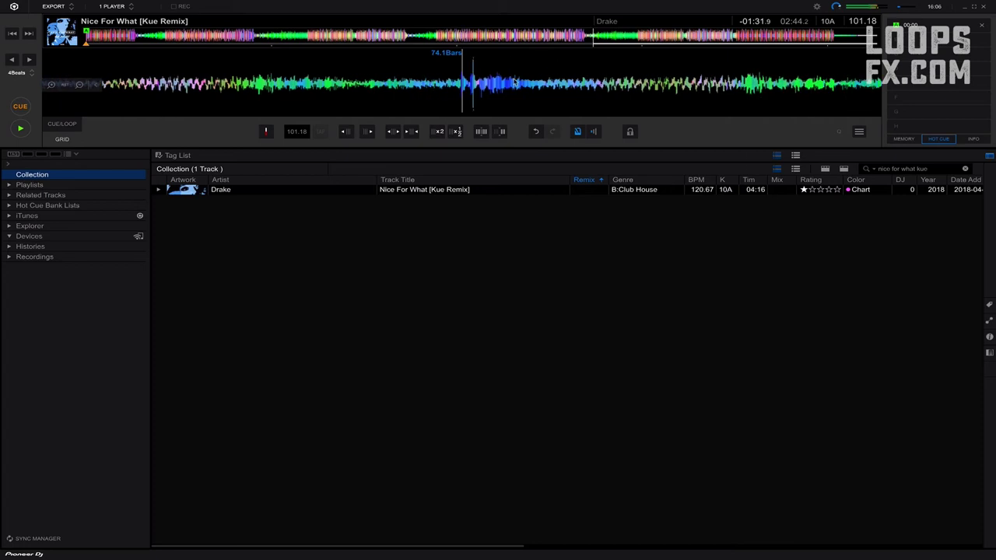
key(space)
drag(515, 82, 607, 79)
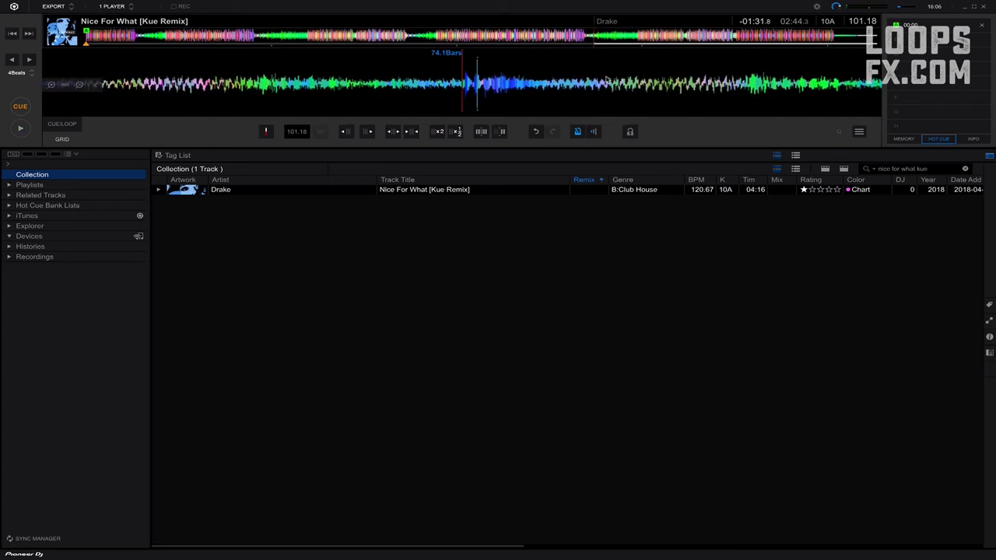
click(395, 131)
click(413, 132)
click(414, 131)
click(414, 131)
click(414, 132)
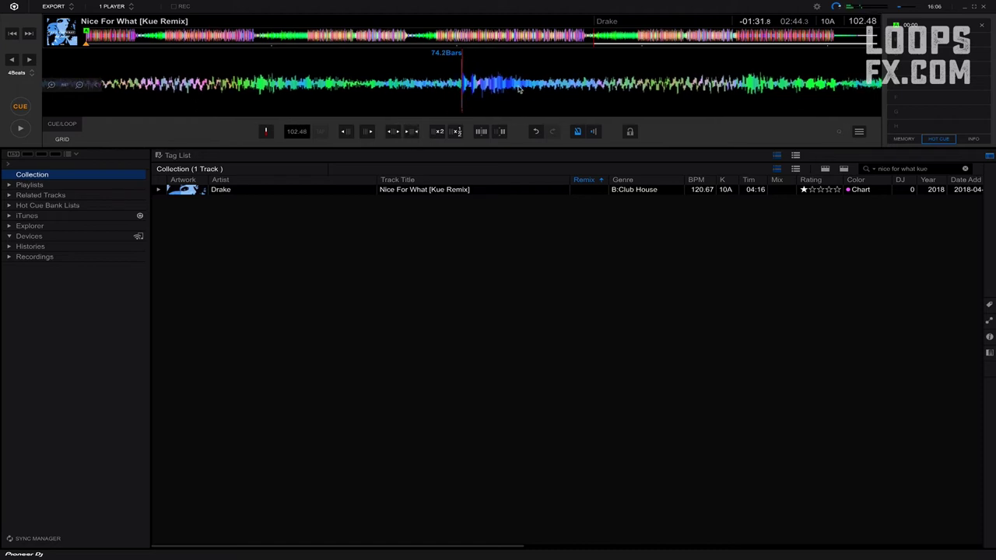
Continue shrinking the beat intervals beat by beat after the bar 74 hit, aligning the playhead with each following hit.
click(414, 131)
click(414, 132)
click(414, 131)
drag(537, 90, 499, 116)
drag(716, 87, 593, 91)
click(412, 132)
click(413, 132)
mouse_move(494, 98)
mouse_down()
mouse_move(484, 96)
mouse_move(495, 88)
mouse_up()
Shrink the beat intervals progressively to 107.62 BPM so the grid line meets the second beat of bar 76.
key(space)
key(space)
click(412, 133)
click(412, 133)
click(412, 133)
drag(786, 87, 417, 87)
drag(856, 86, 562, 87)
click(412, 133)
click(411, 132)
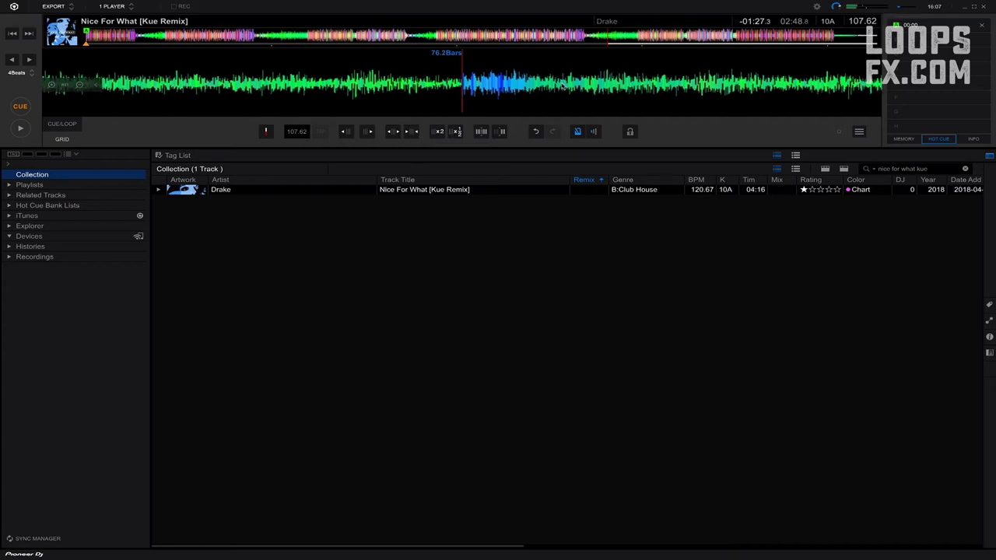
Shrink the beat intervals through 109.29 and 110.19 to 111.73 BPM, matching the accelerating hits from bar 76 to the end of bar 77.
click(410, 131)
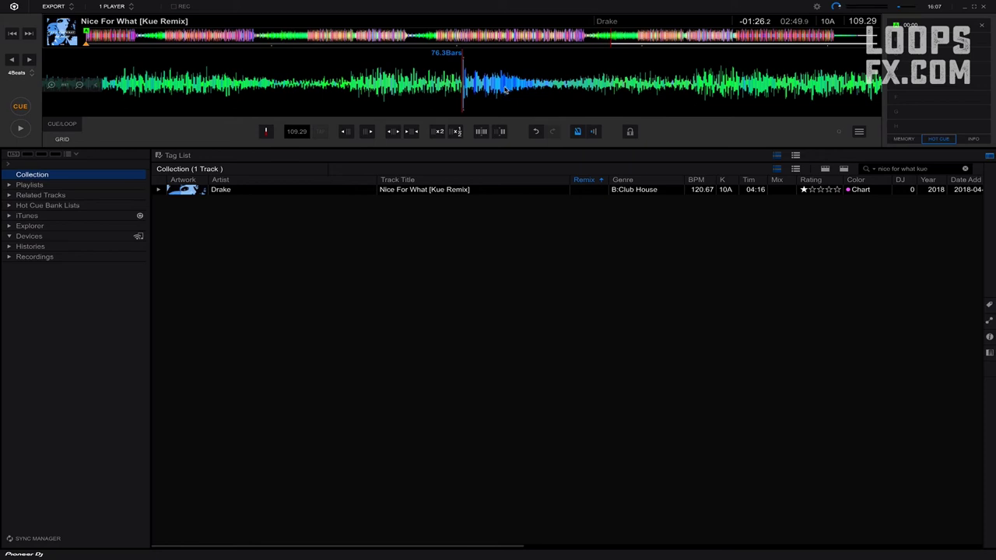
key(space)
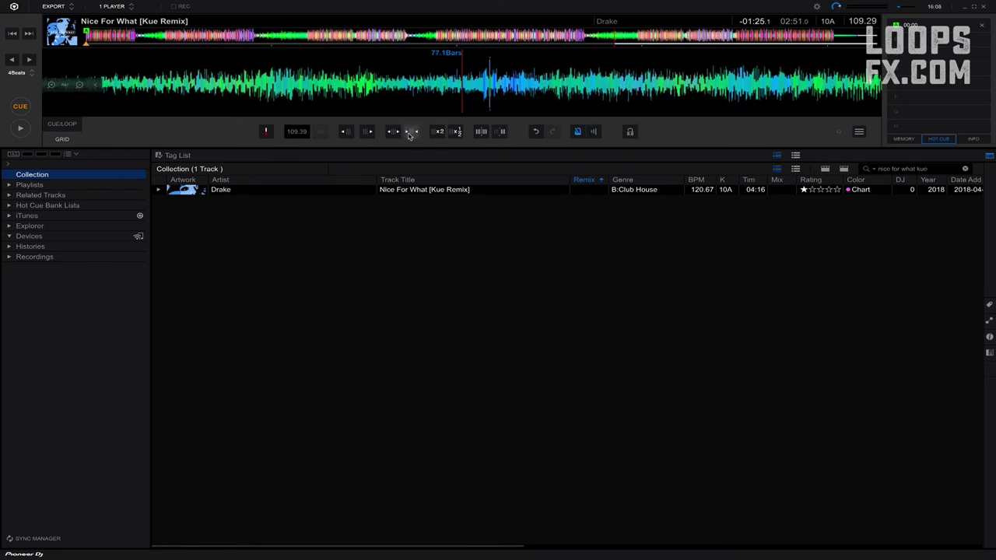
click(411, 131)
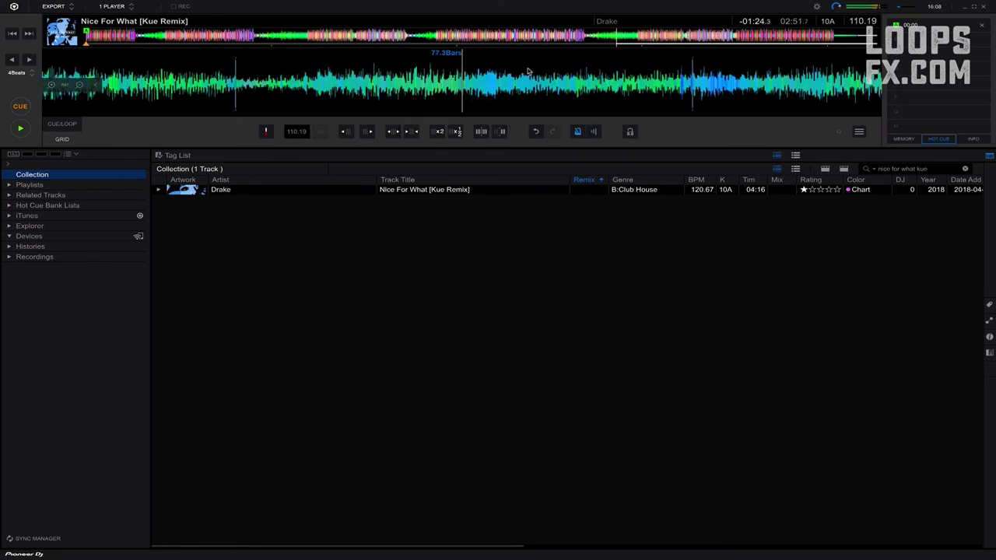
click(411, 131)
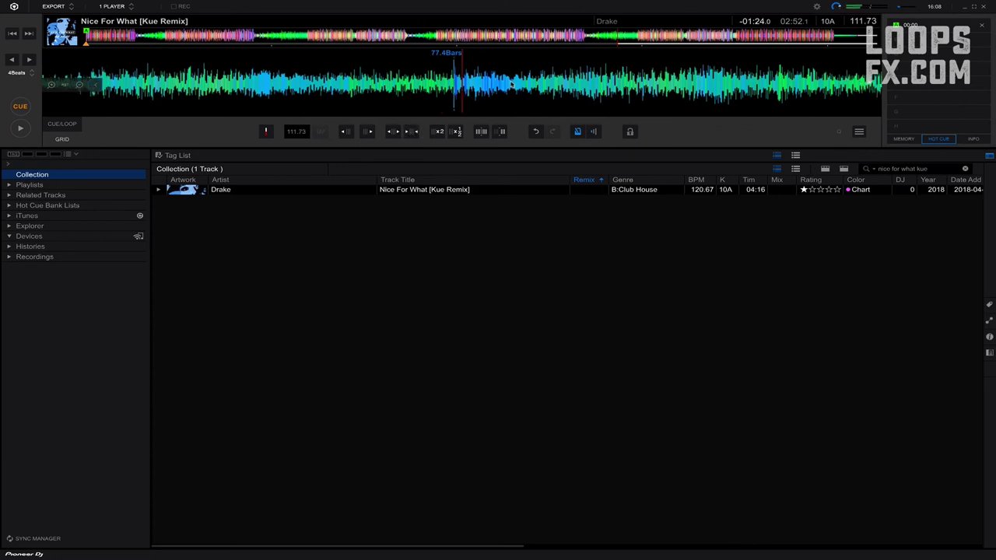
Shrink the beat intervals through 112.99 and 114.07 to 115.72 BPM, matching the hits from bar 78 to the start of bar 79.
drag(499, 128, 549, 96)
click(411, 132)
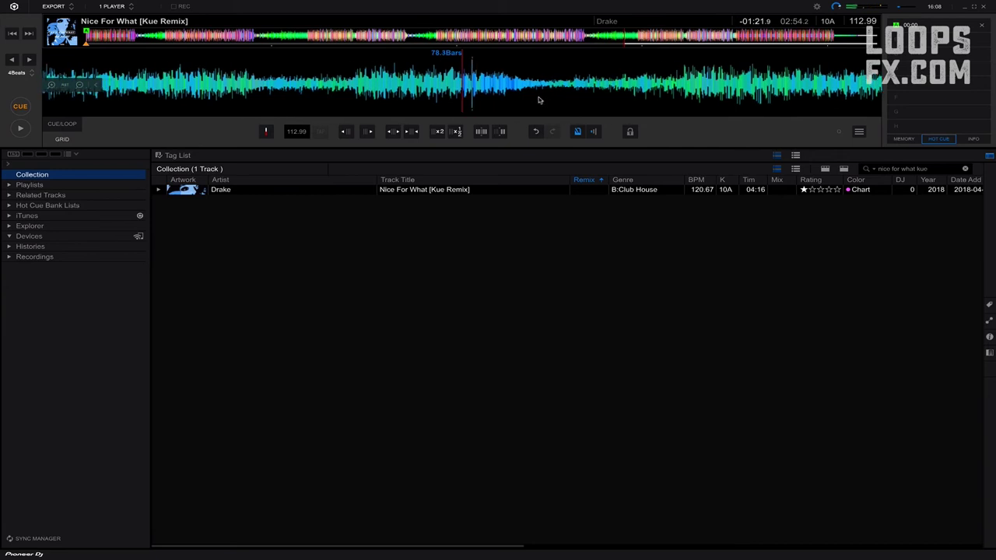
click(413, 133)
click(413, 133)
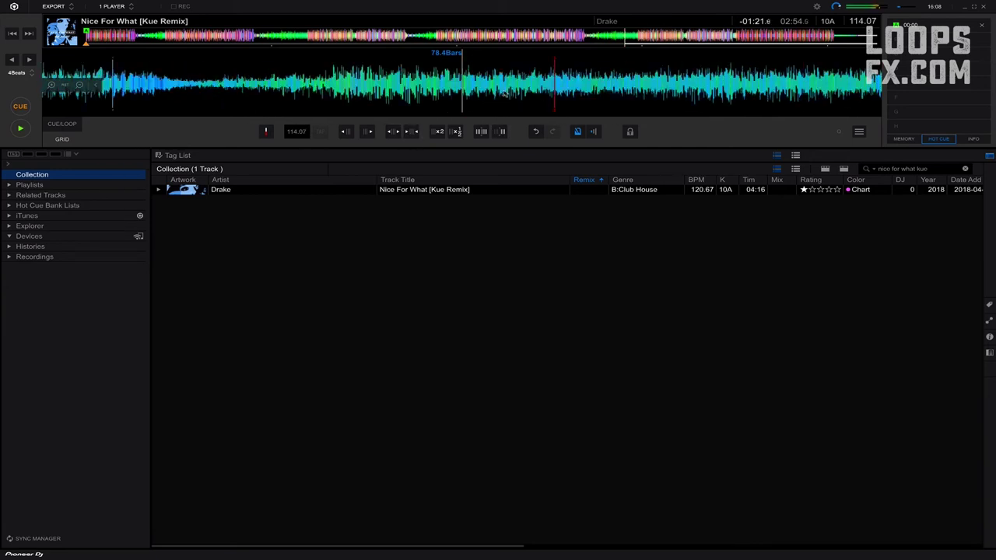
click(504, 92)
click(413, 133)
click(412, 133)
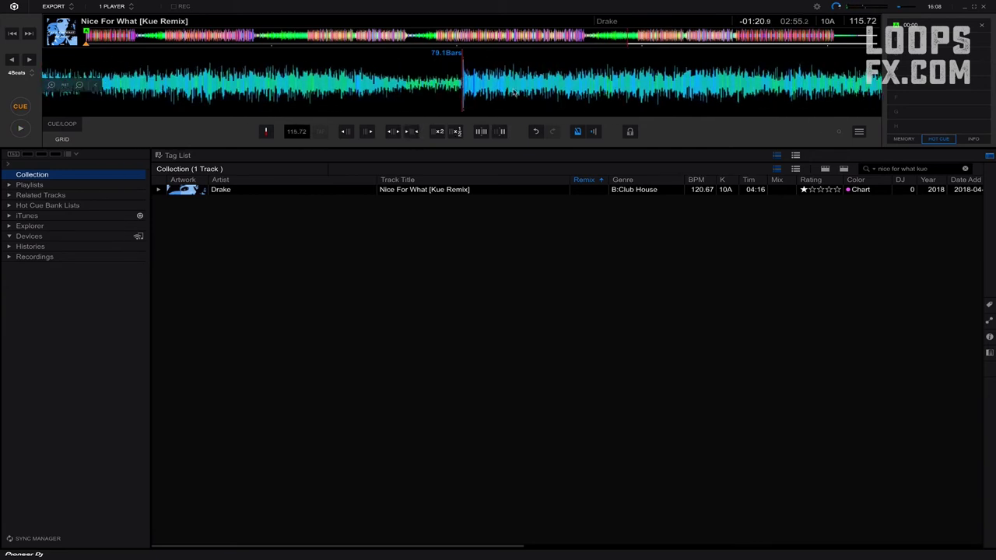
Shrink the beat intervals after the start of bar 79 to 118.81 BPM, following the accelerating hits toward the drop.
drag(679, 92, 582, 92)
click(414, 133)
click(414, 133)
click(417, 133)
click(416, 134)
click(416, 133)
click(415, 133)
click(395, 133)
drag(585, 82, 556, 82)
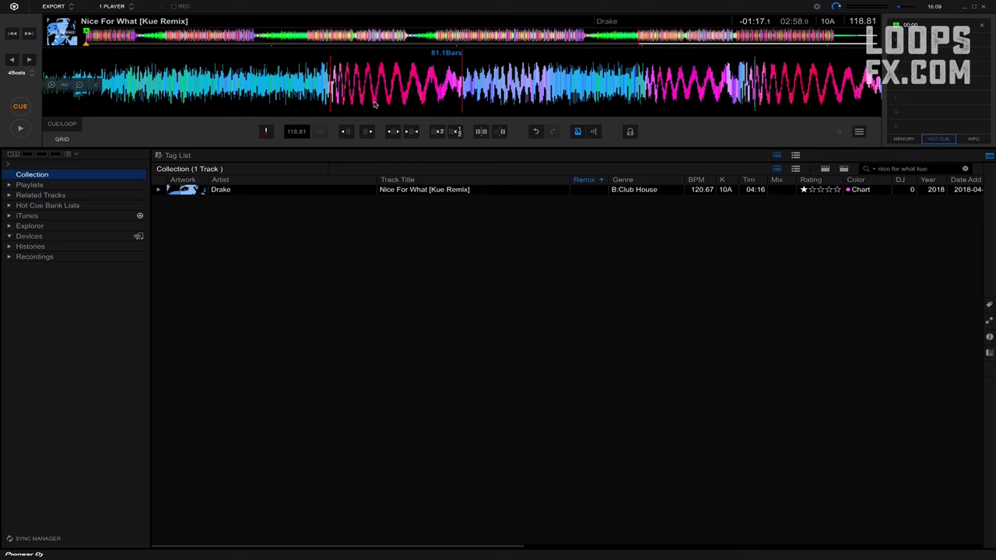
Shrink the beat intervals before the drop to 119.68 BPM so the grid line meets its first kick, and park the playhead there.
drag(488, 87, 532, 107)
click(412, 134)
click(411, 133)
click(412, 132)
click(412, 132)
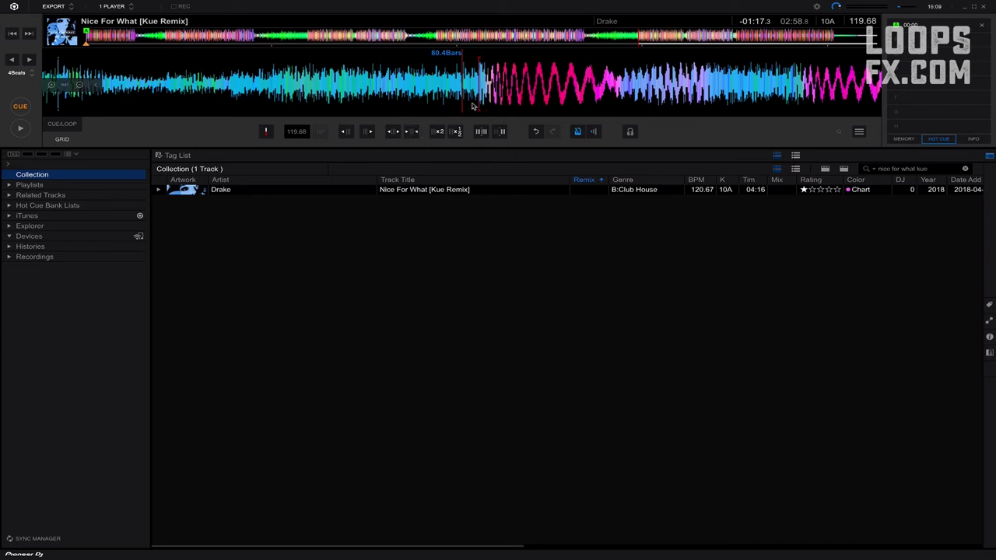
drag(535, 81, 517, 83)
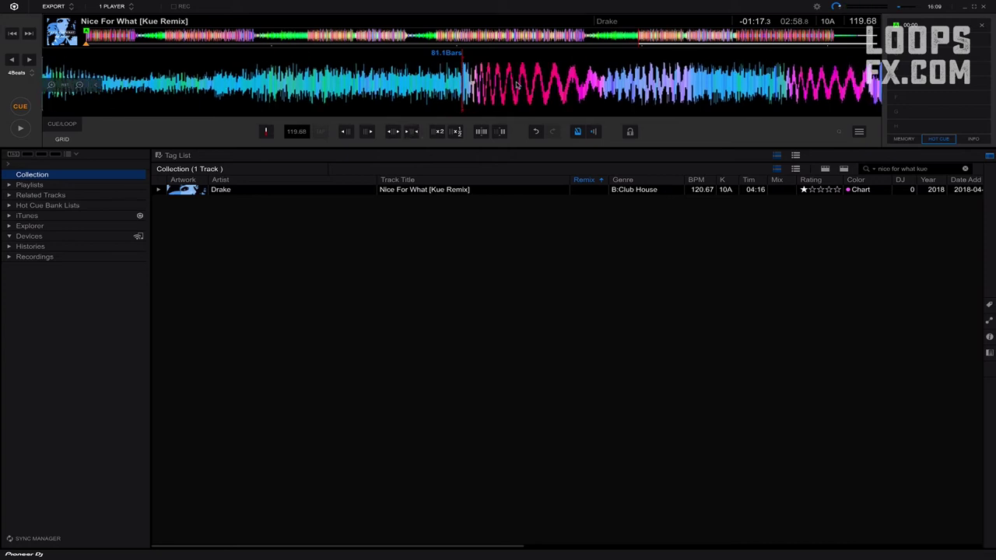
Shrink the beat intervals to 120.97 BPM so the grid line meets the next kick in bar 81, and align the playhead there.
key(space)
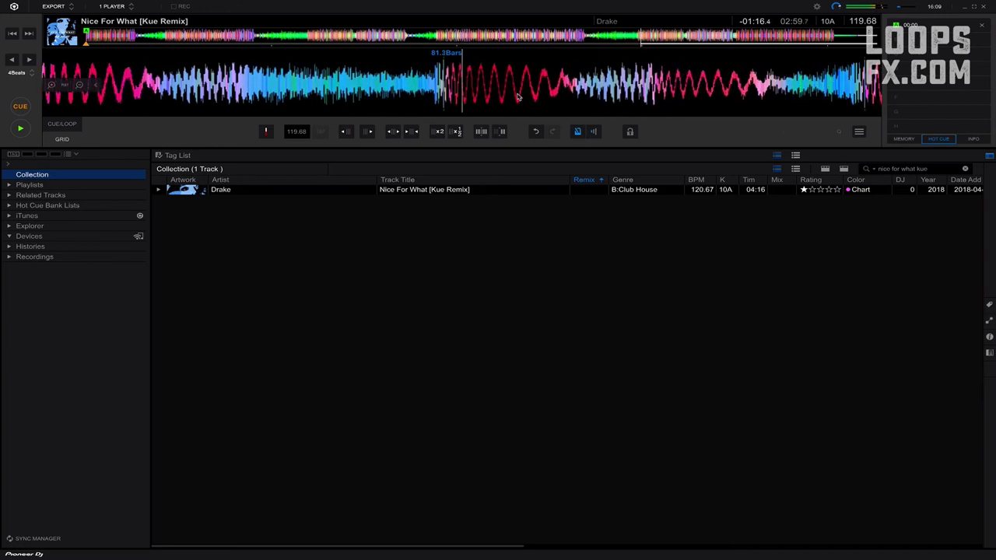
key(space)
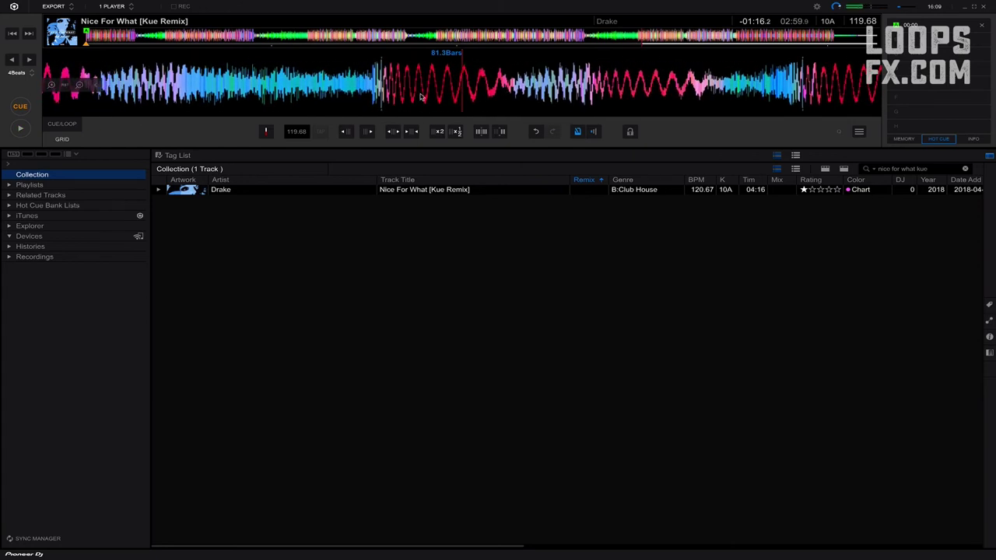
click(413, 133)
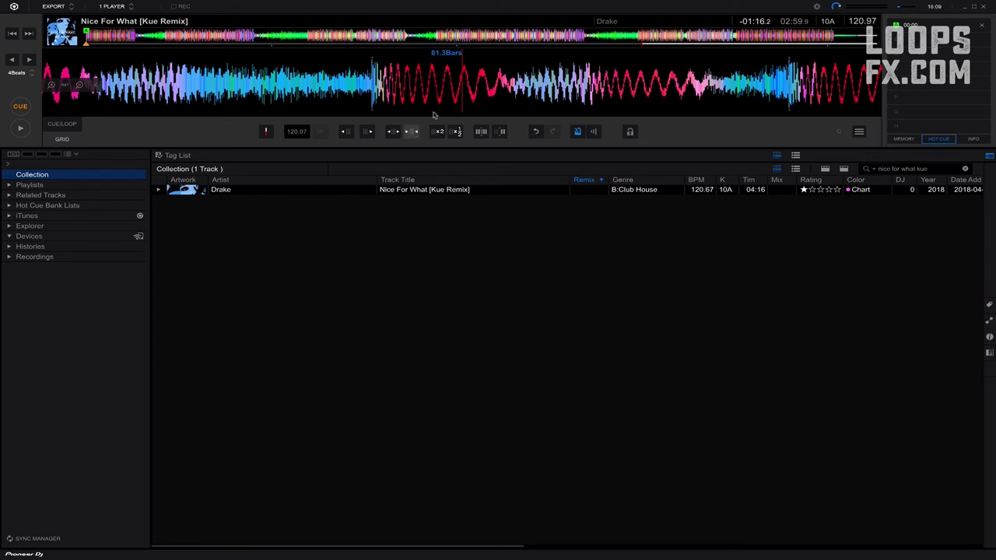
drag(440, 93, 525, 95)
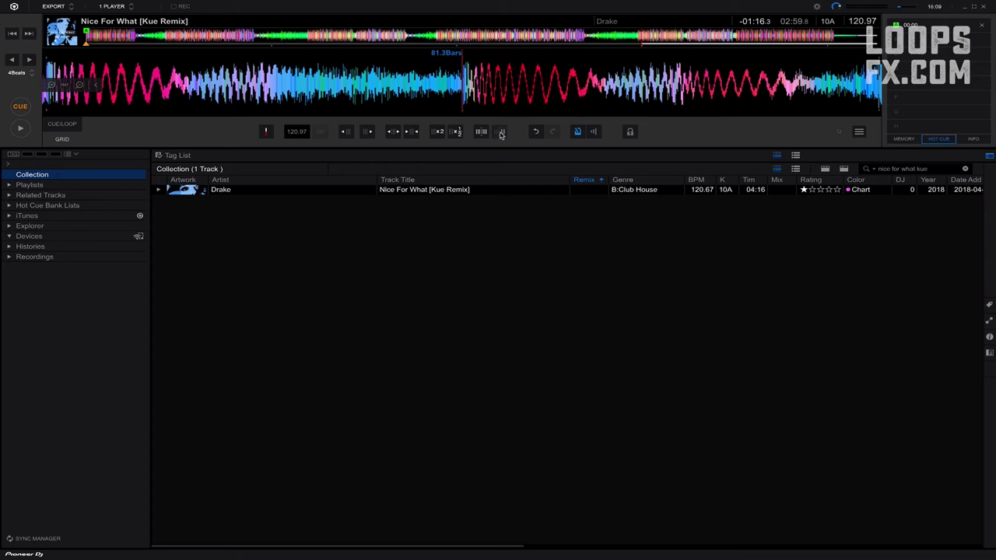
Audition the beats after the drop, widen the beat intervals to 120.85 BPM, and align the playhead with the kick at beat 81.4.
key(space)
key(space)
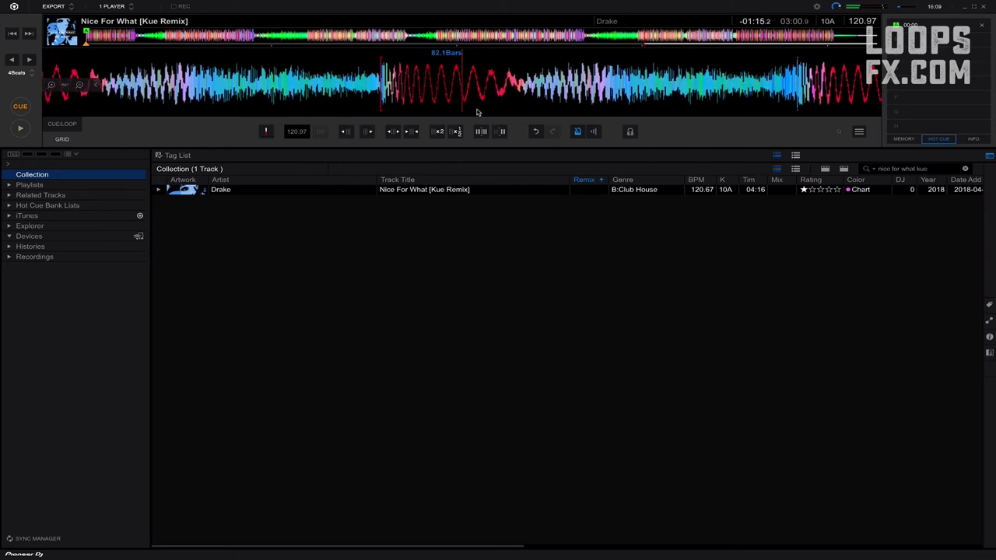
click(393, 130)
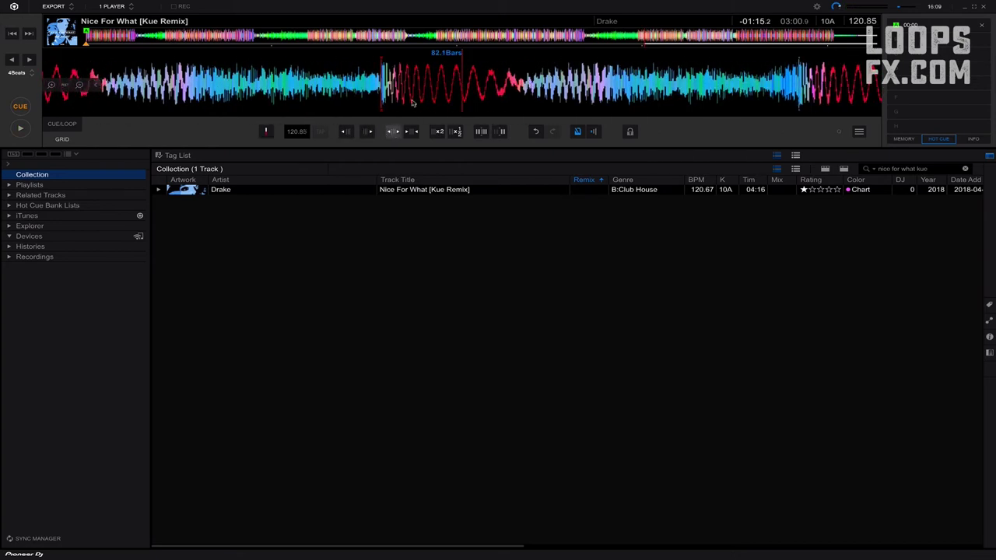
drag(423, 88, 506, 84)
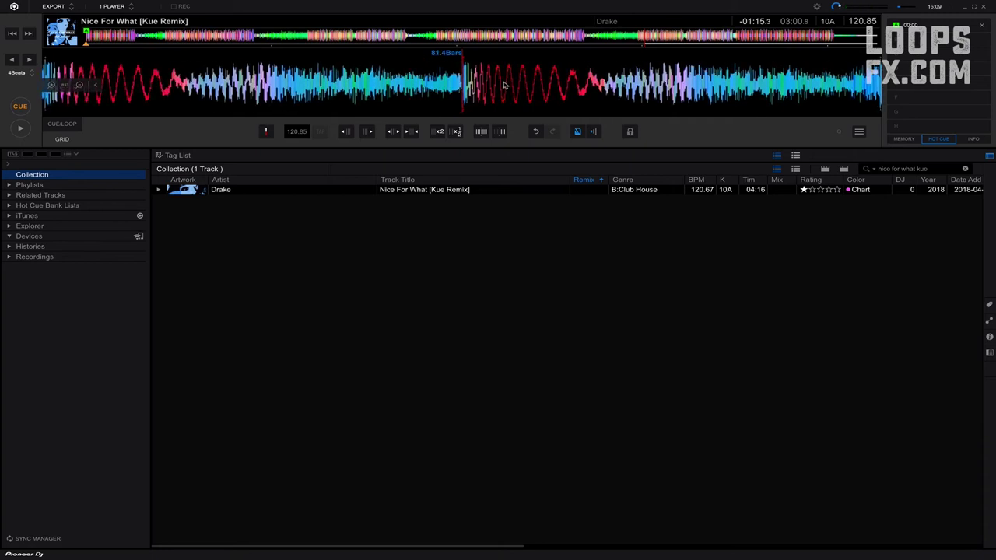
Shrink the beat intervals to 121.01 BPM so the grid meets the kick at bar 85, and audition the corrected sections with the metronome.
key(space)
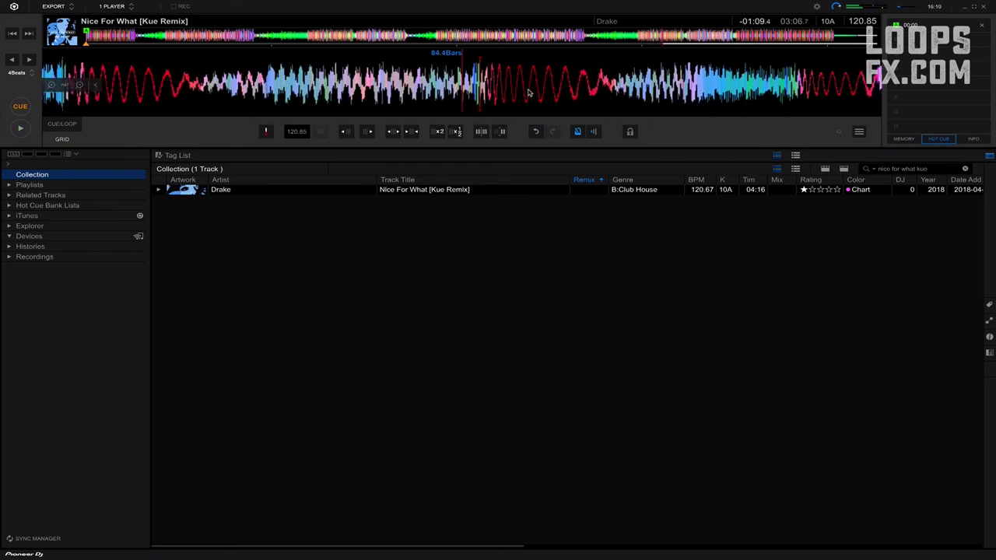
click(417, 131)
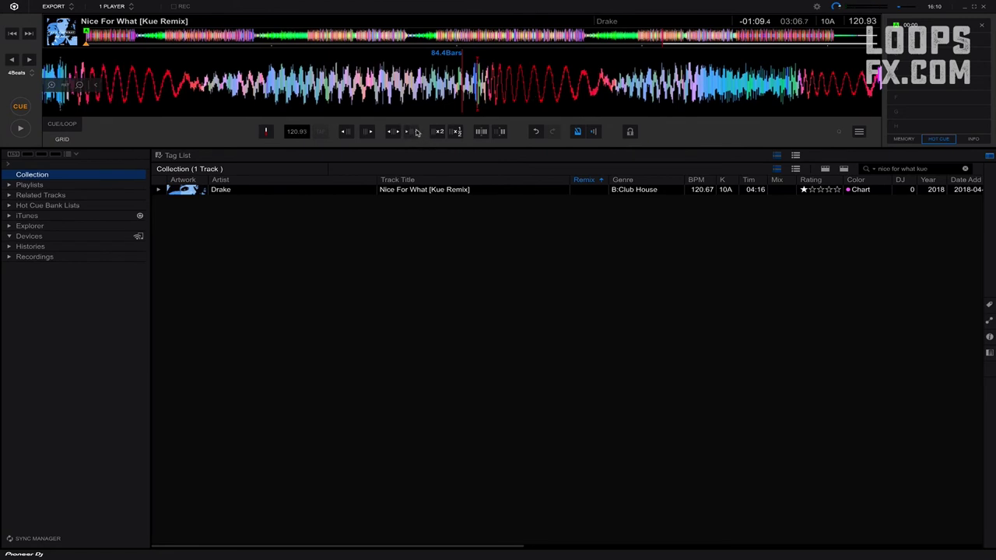
click(416, 132)
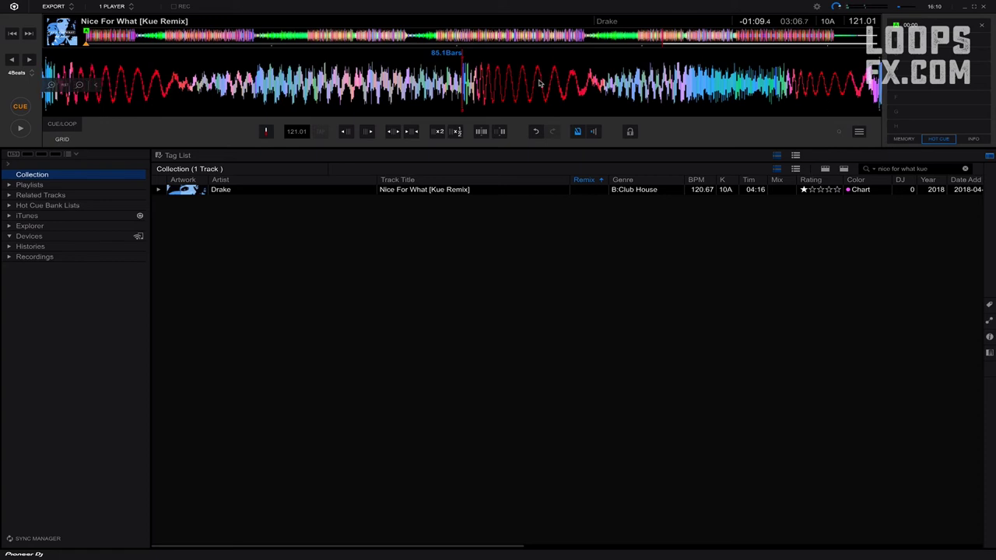
key(space)
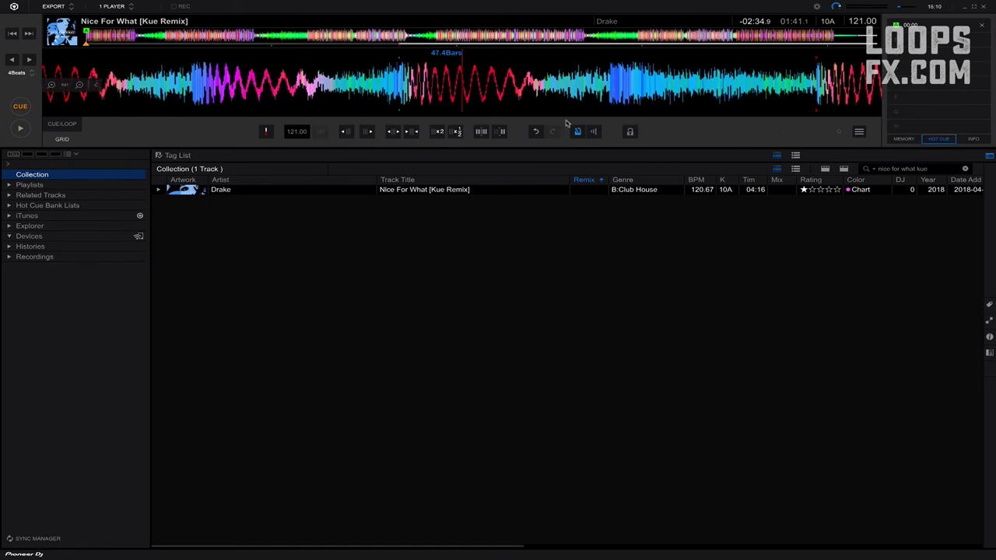
key(space)
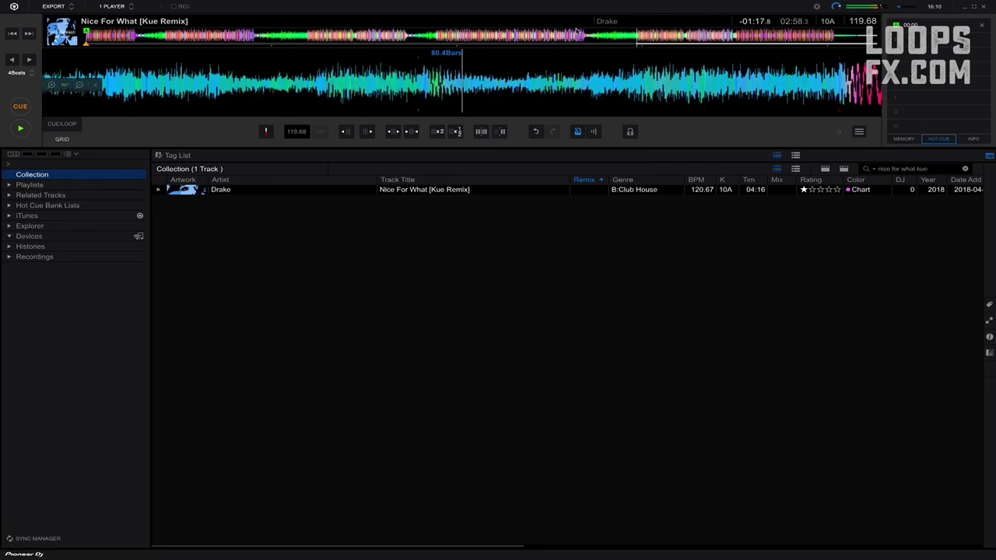
Widen the beat intervals to 121.00 BPM at the bar 97 kick, and limit further grid changes to the part after it.
click(712, 37)
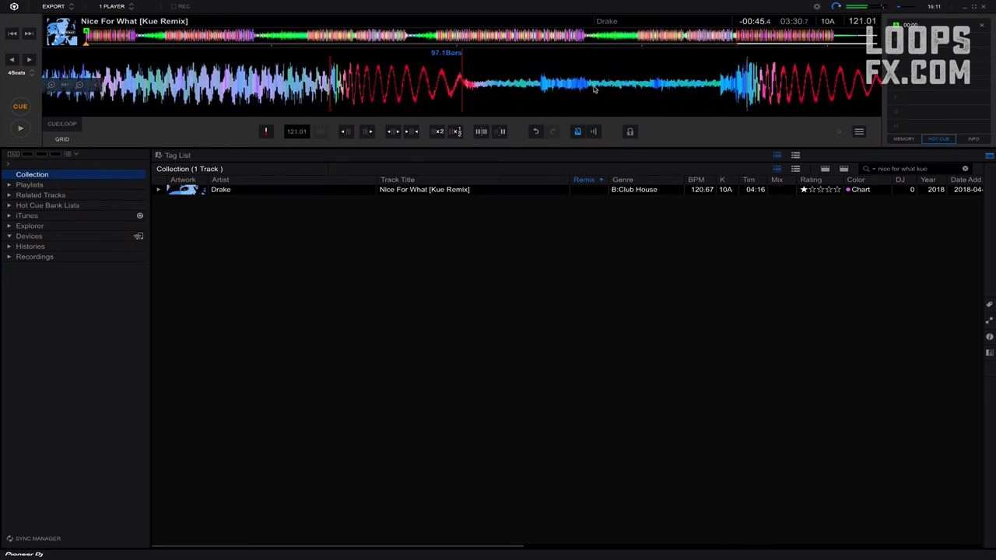
drag(430, 94, 491, 92)
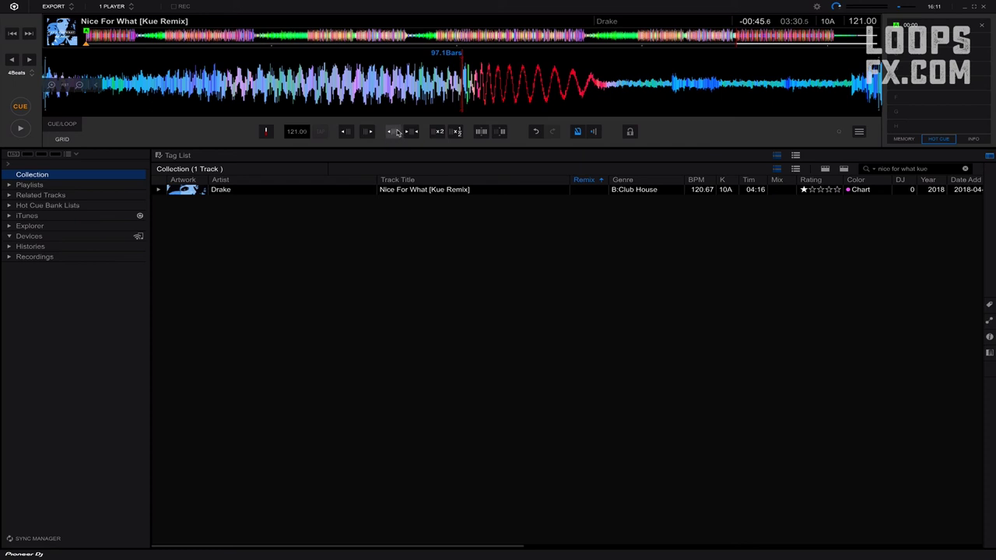
click(501, 132)
key(space)
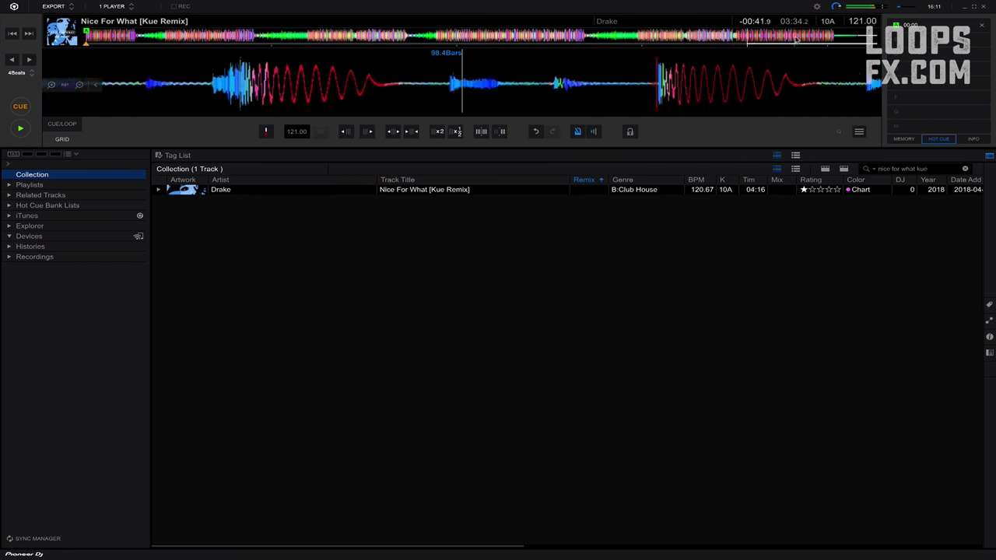
Widen the beat intervals near bar 108 to 120.99 BPM, audition the result, and align the playhead with the kick there.
key(space)
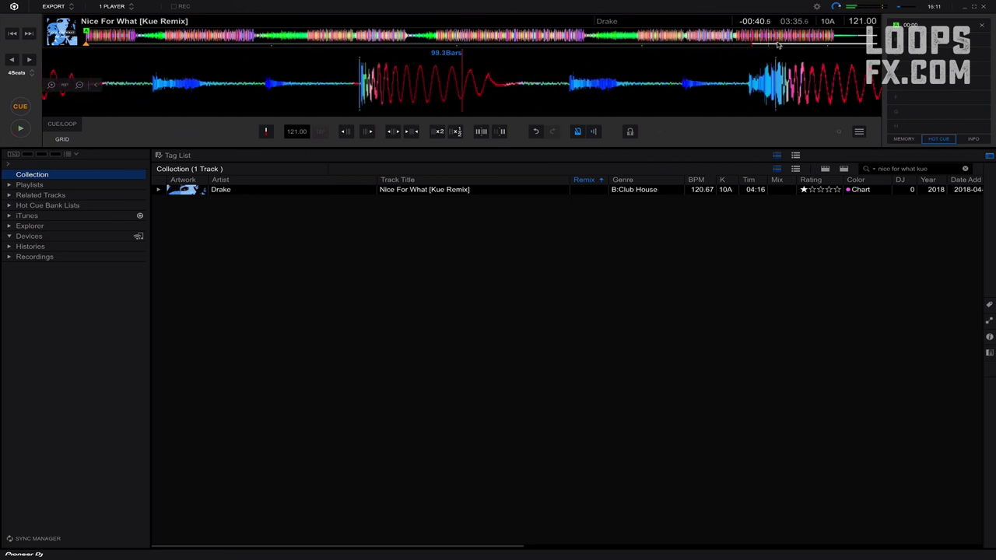
click(806, 36)
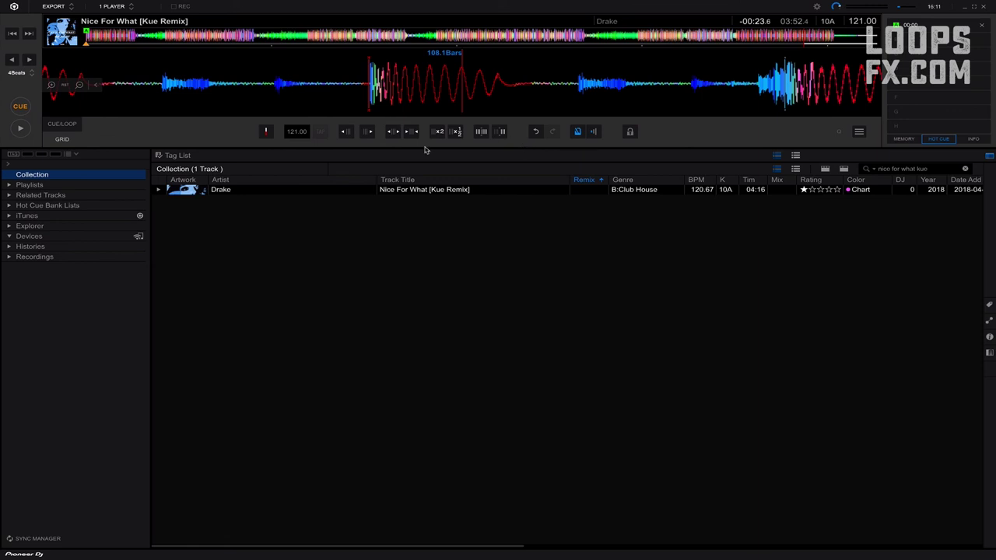
click(393, 131)
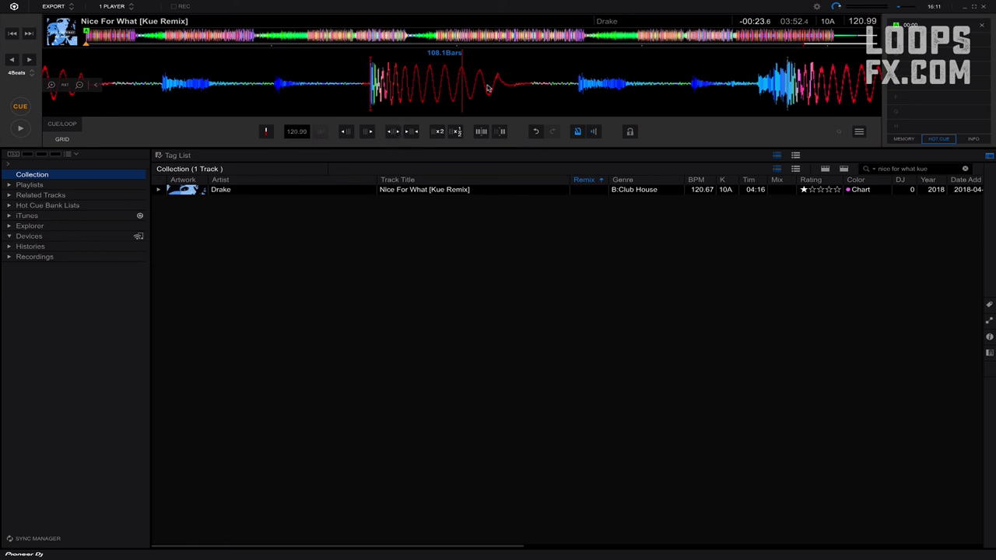
key(space)
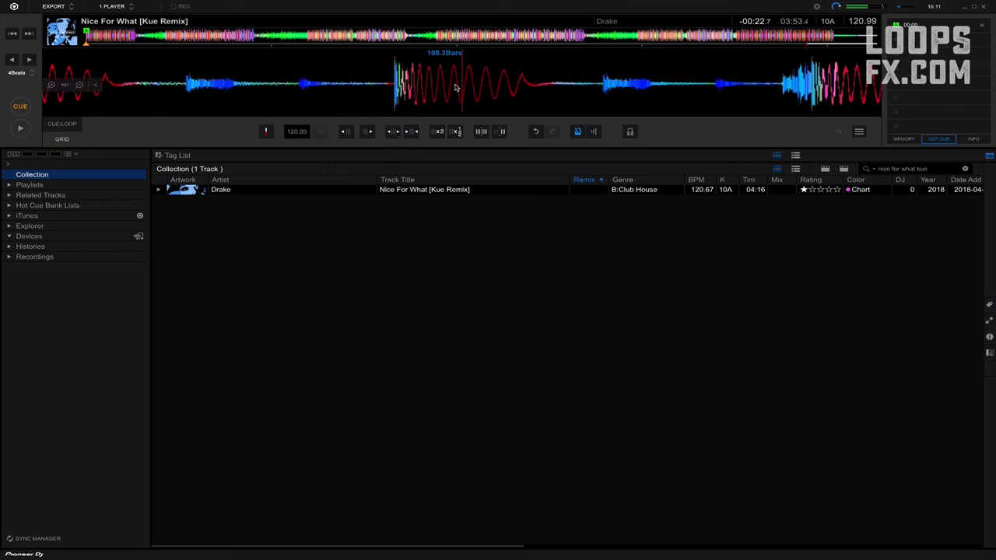
drag(438, 86, 506, 87)
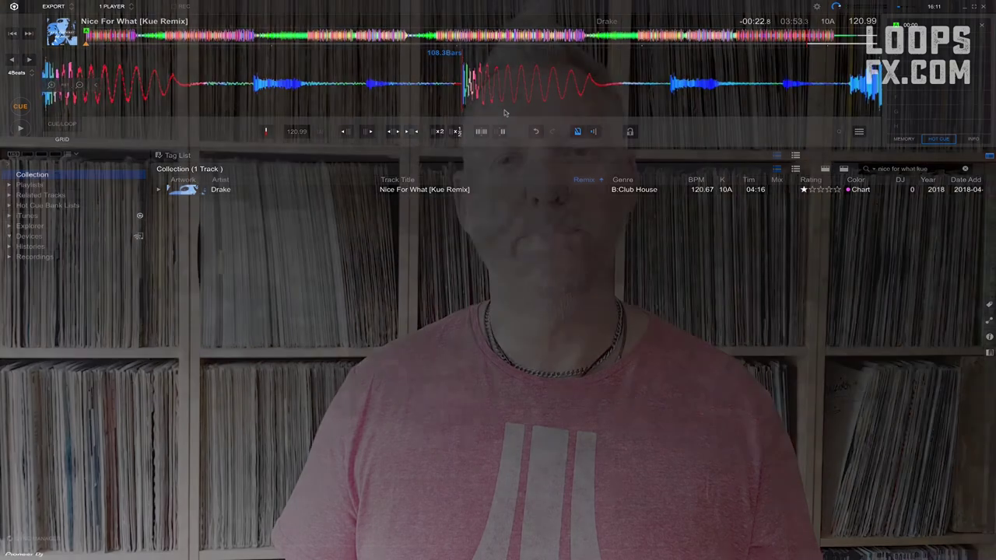